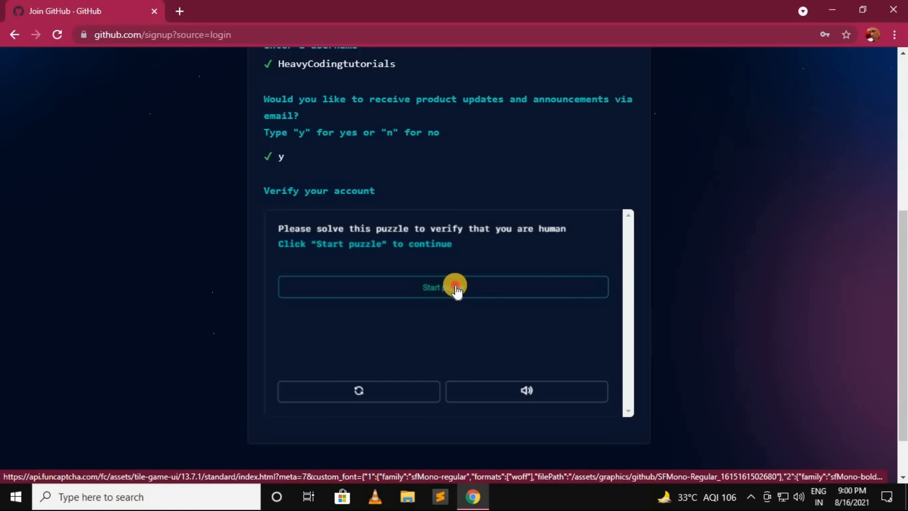
Step: Solve the two spiral-galaxy rounds of the verification puzzle and create the GitHub account
click(456, 287)
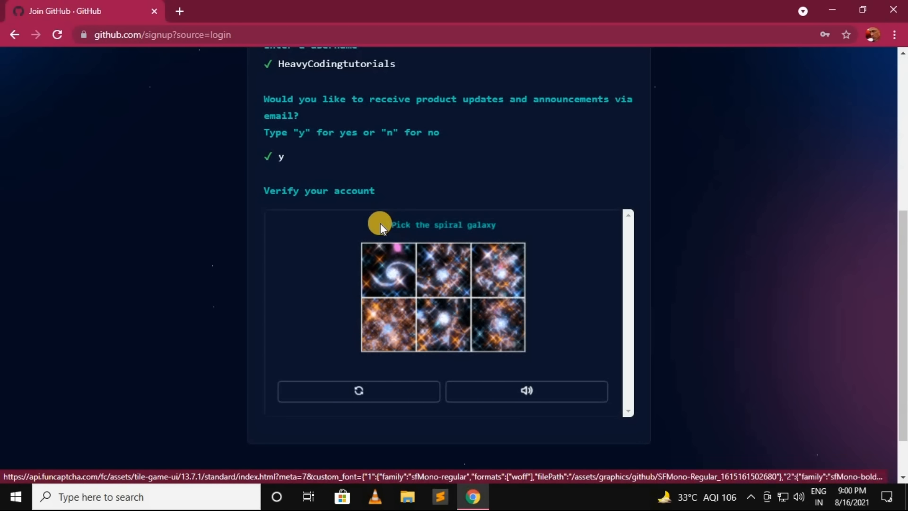
drag(389, 229, 570, 301)
click(569, 298)
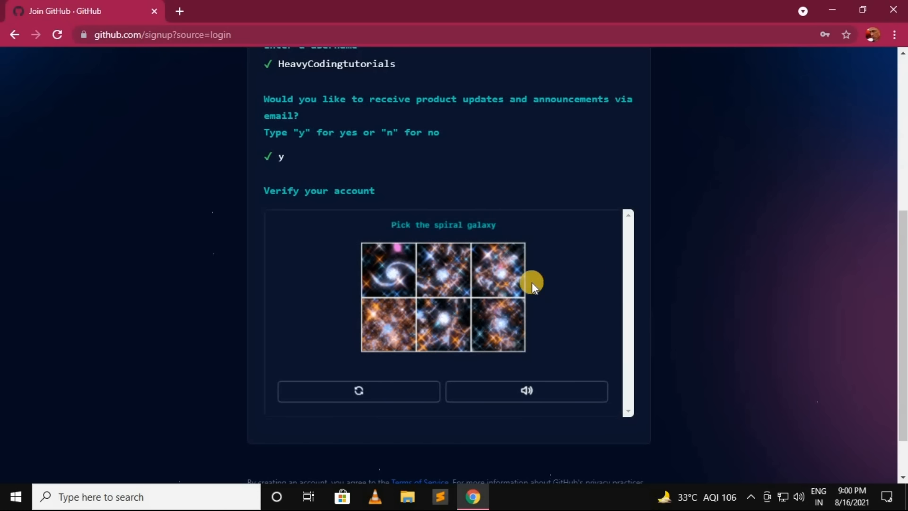
click(388, 269)
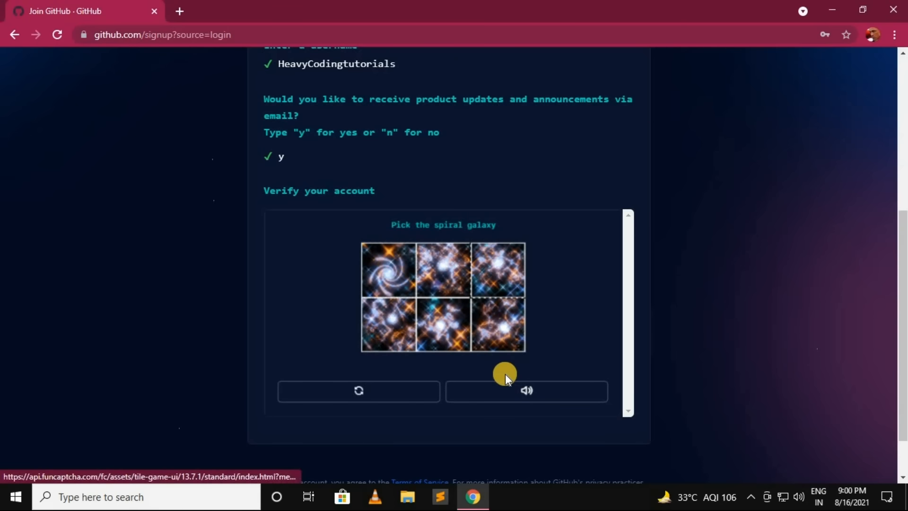
click(385, 279)
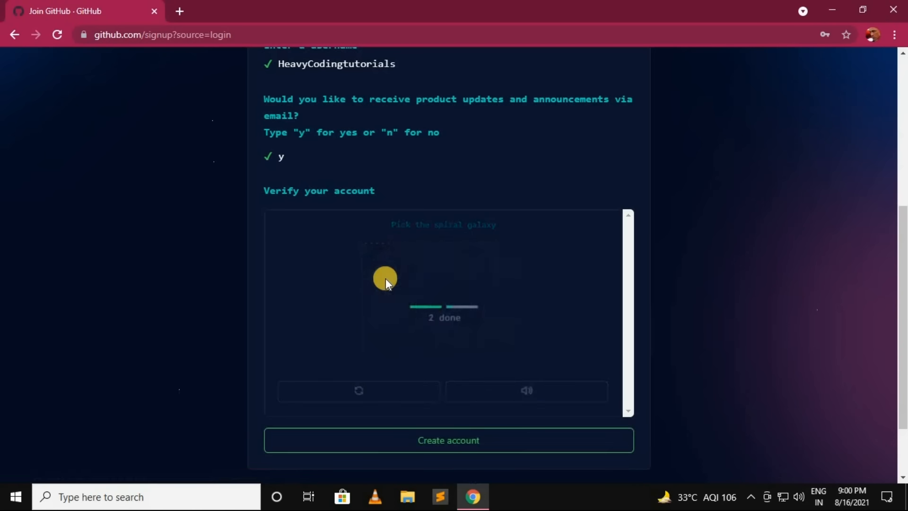
click(458, 440)
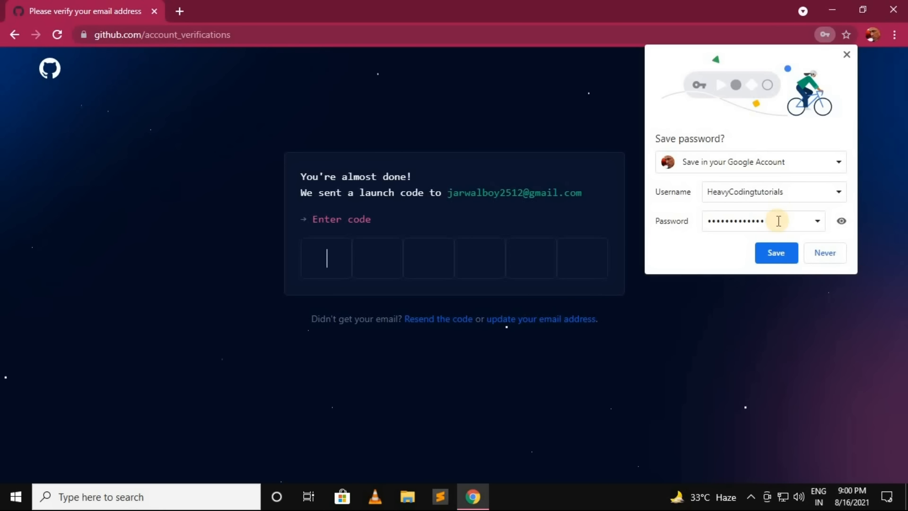
Step: Reveal and select the new password in Chrome's save prompt, then bring up the desktop context menu
click(819, 220)
click(841, 221)
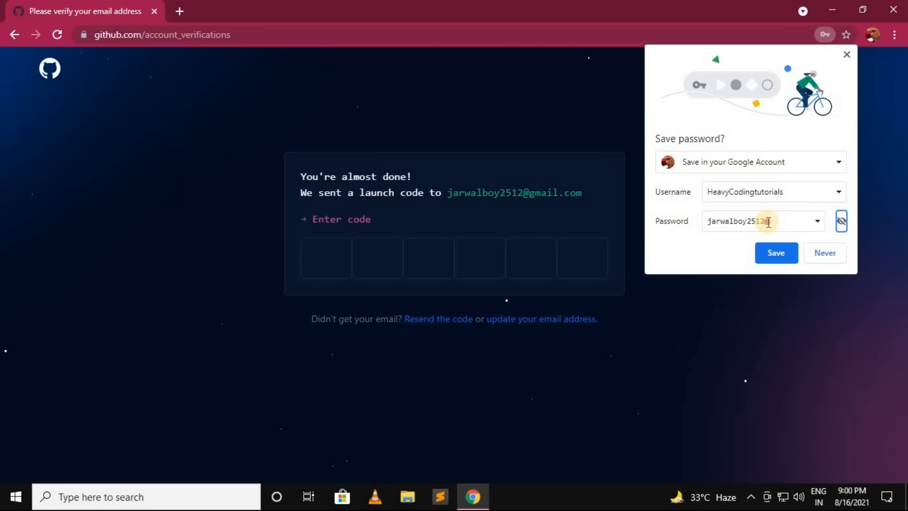
drag(768, 222, 684, 223)
key(ctrl+c)
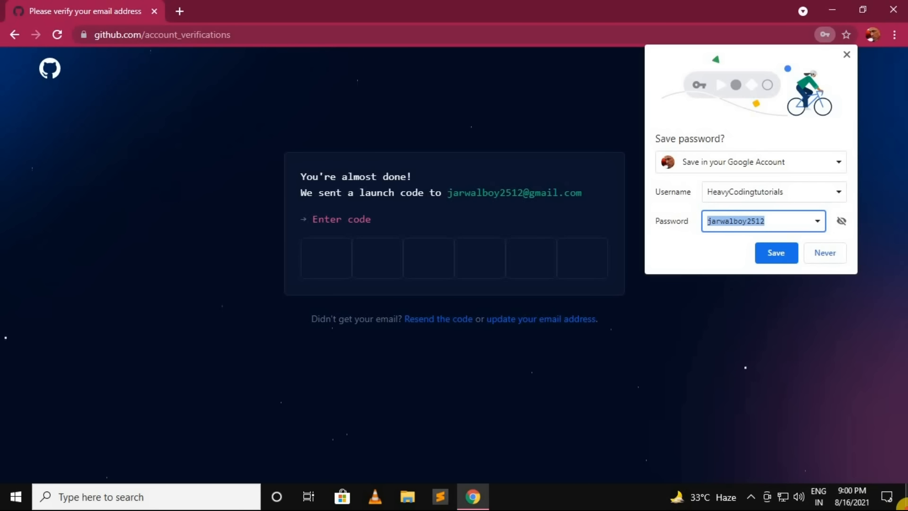
click(901, 503)
right_click(289, 220)
Step: Create a new desktop text document, paste the account password into it, then return to Chrome
mouse_move(427, 365)
click(472, 329)
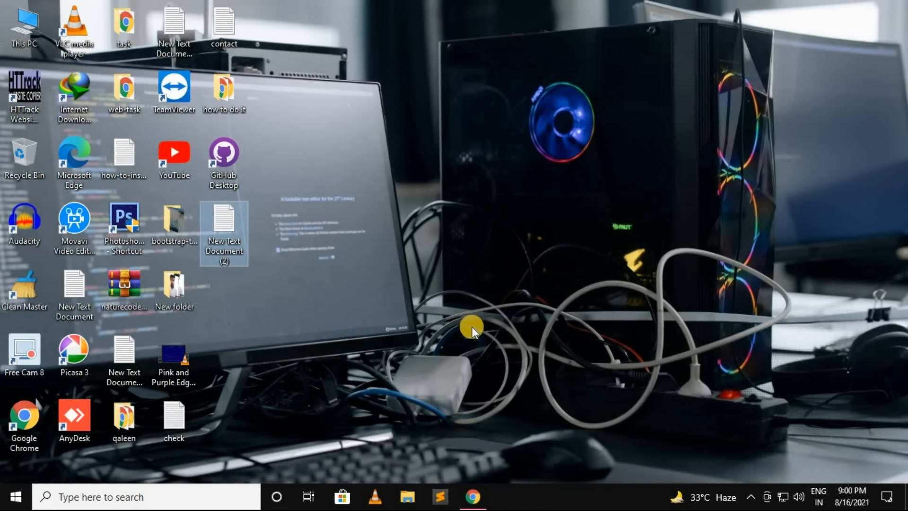
key(Return)
key(ctrl+v)
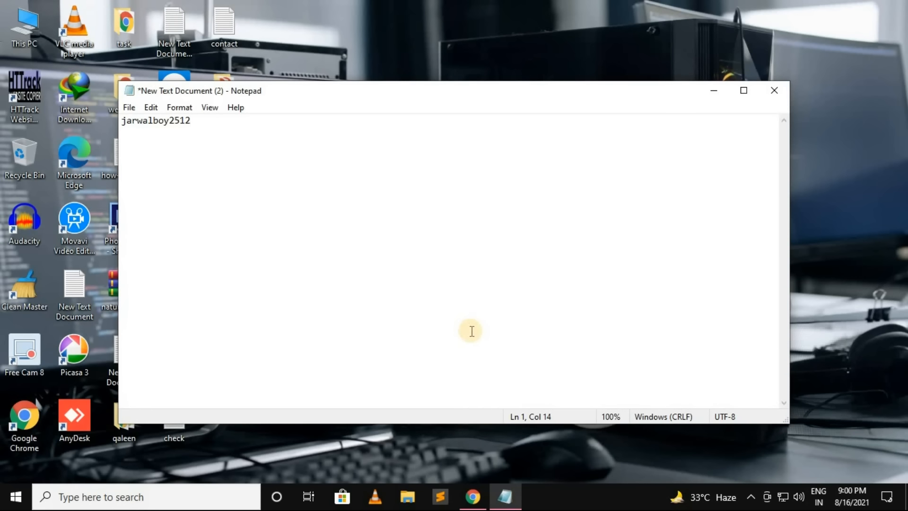
click(473, 496)
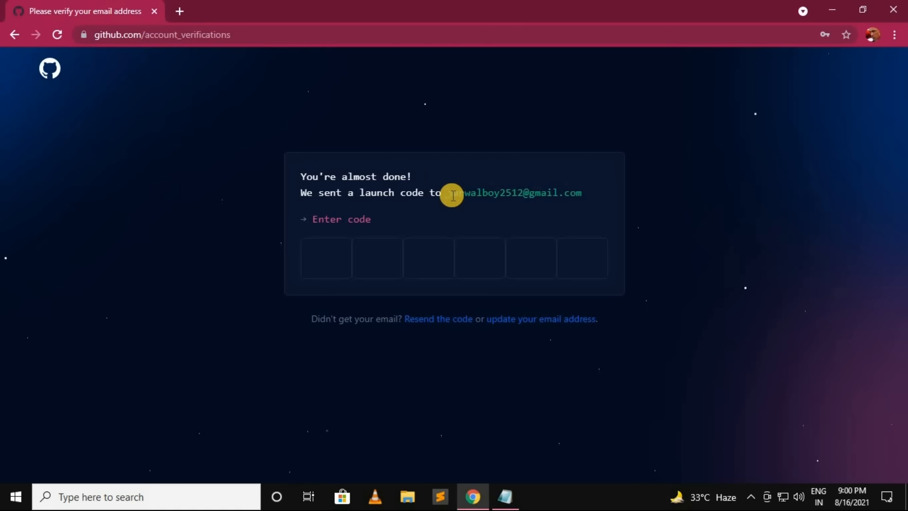
Step: Note the address the launch code went to and open the Gmail inbox in a new tab
drag(448, 193, 589, 191)
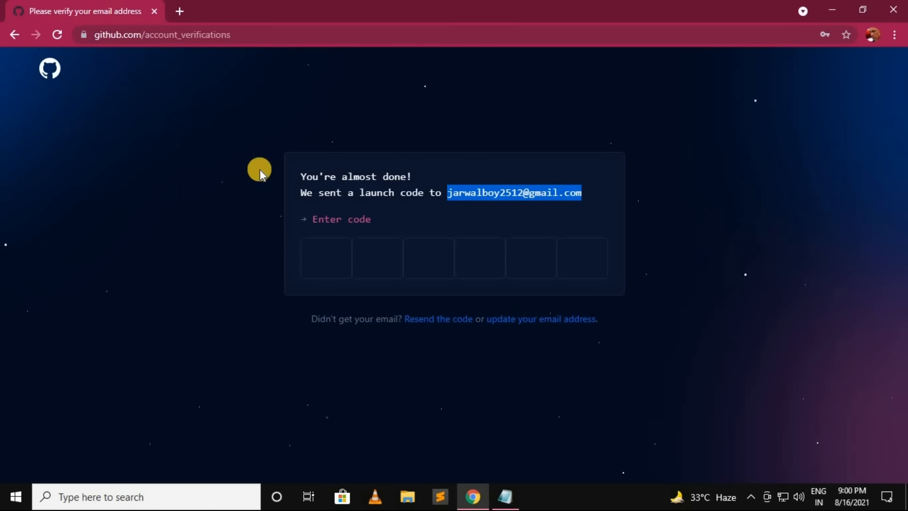
click(178, 14)
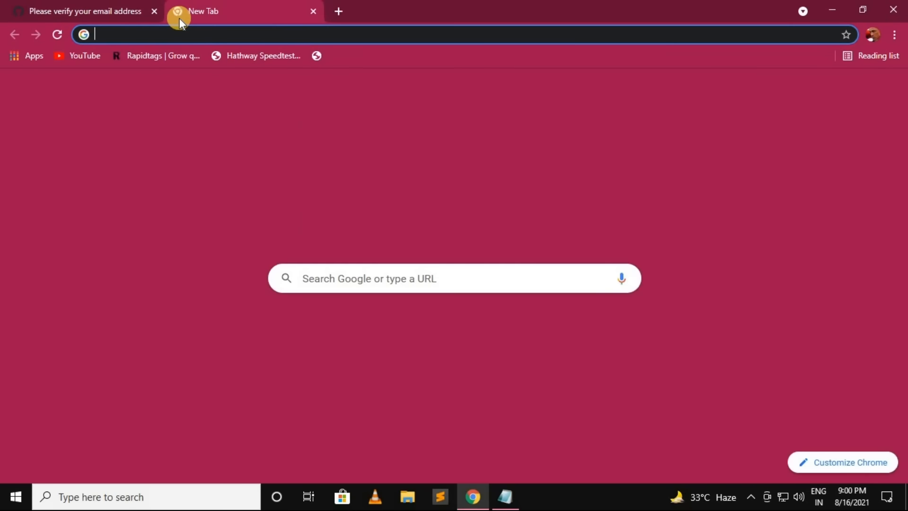
text(j)
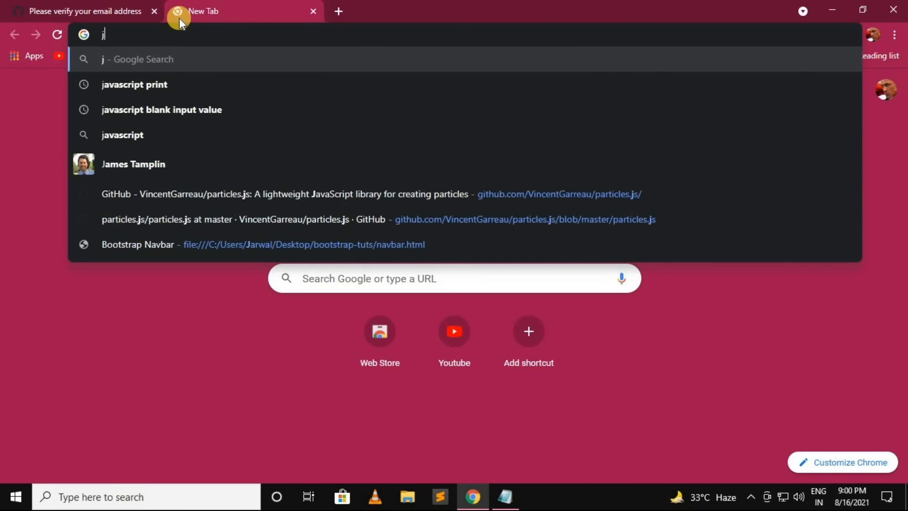
key(BackSpace)
text(gm)
key(Down)
key(Down)
key(Down)
key(Down)
key(Down)
key(Down)
key(Return)
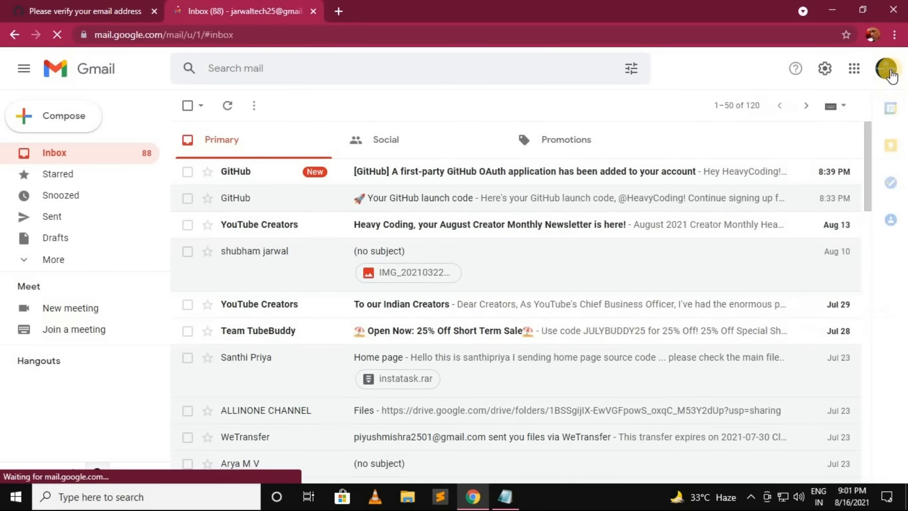
Step: Choose Add another account from the Google account menu to reach the sign-in page
click(887, 70)
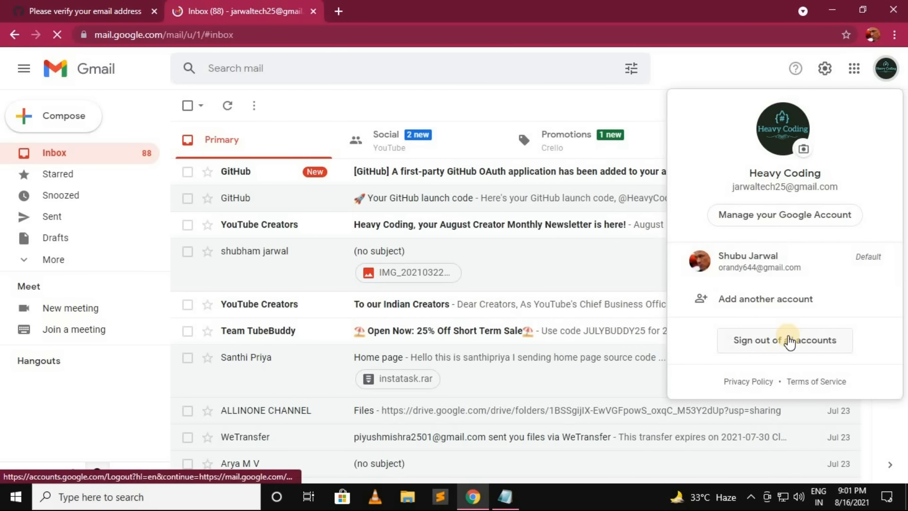
click(792, 213)
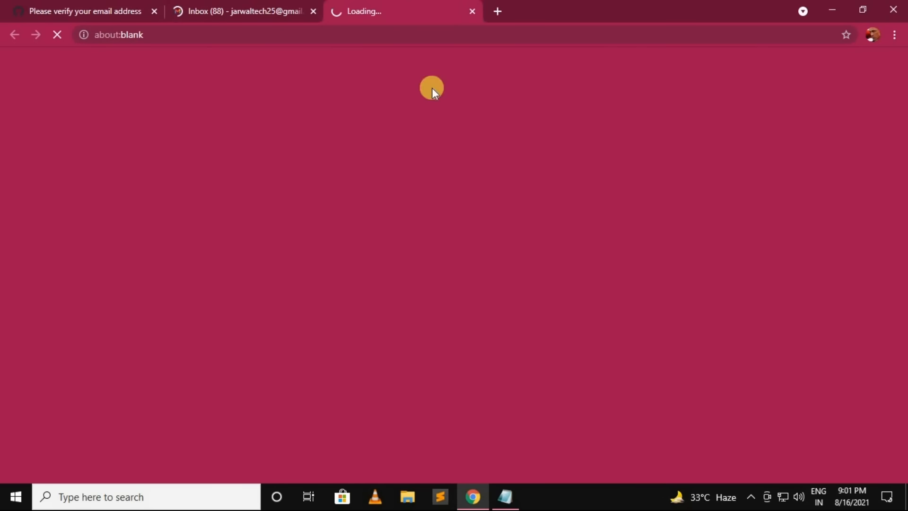
click(471, 10)
click(883, 72)
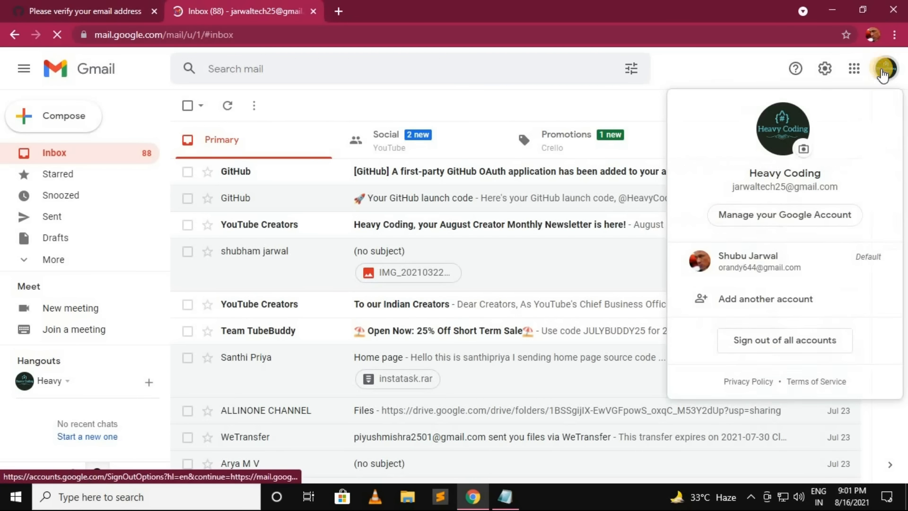
click(768, 302)
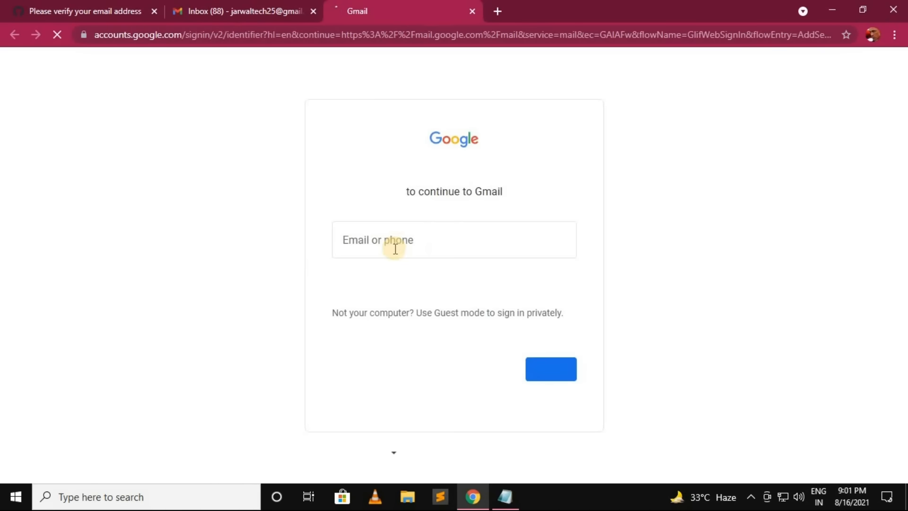
Step: Sign in with the second account's email and password, declining the Chrome profile and extra details
click(395, 248)
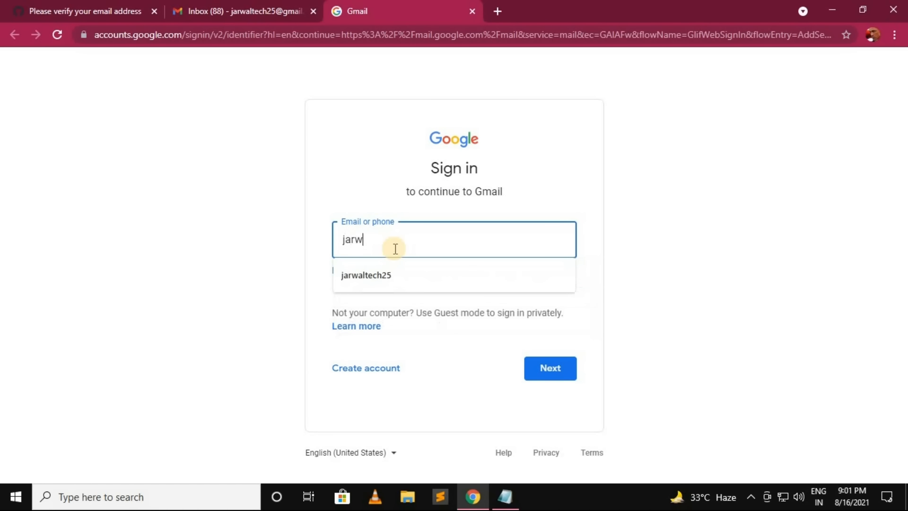
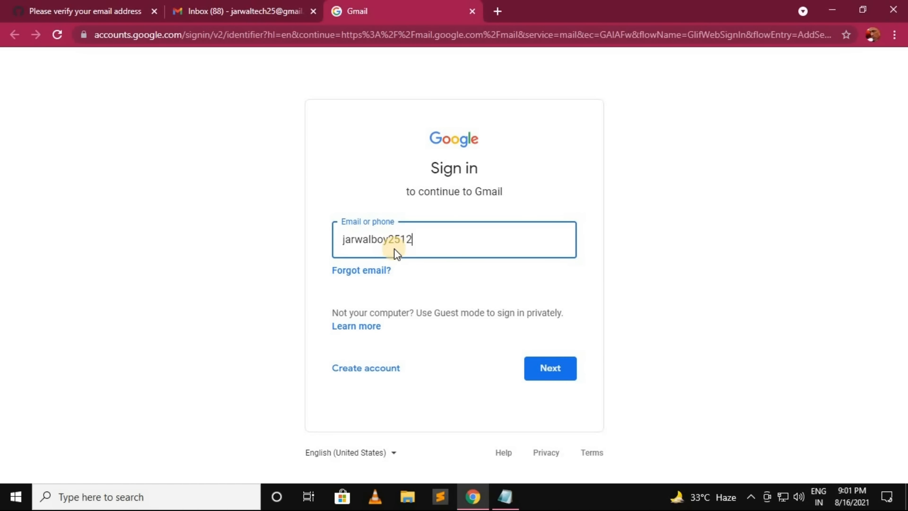
key(Return)
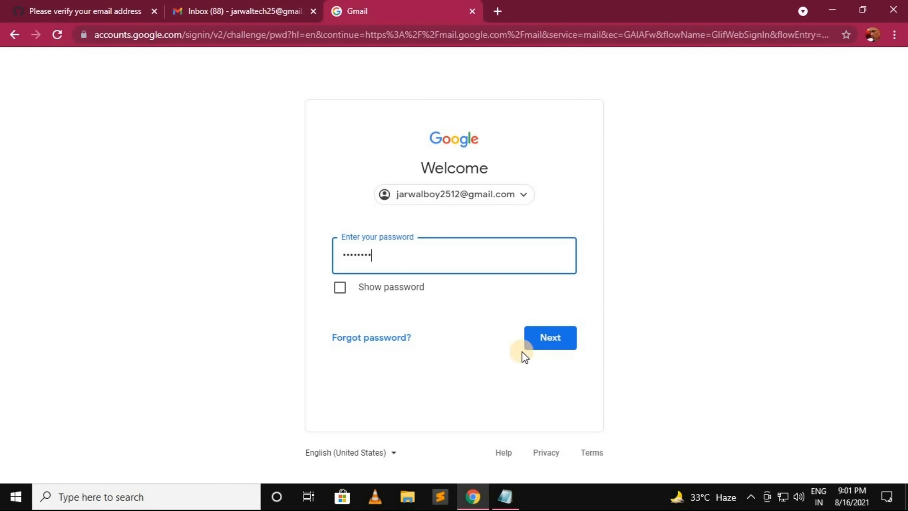
click(537, 347)
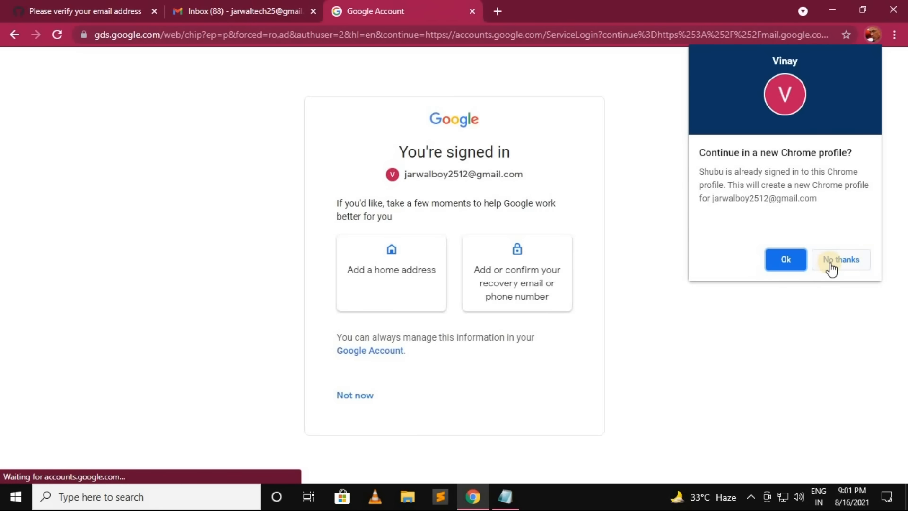
click(832, 260)
click(362, 396)
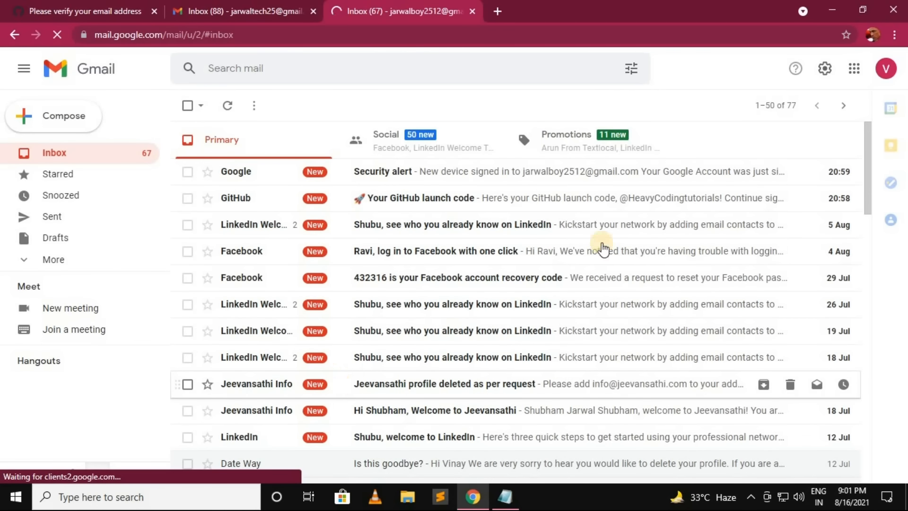
Step: Open the GitHub launch code email to show the code and close the first account's inbox tab
click(525, 207)
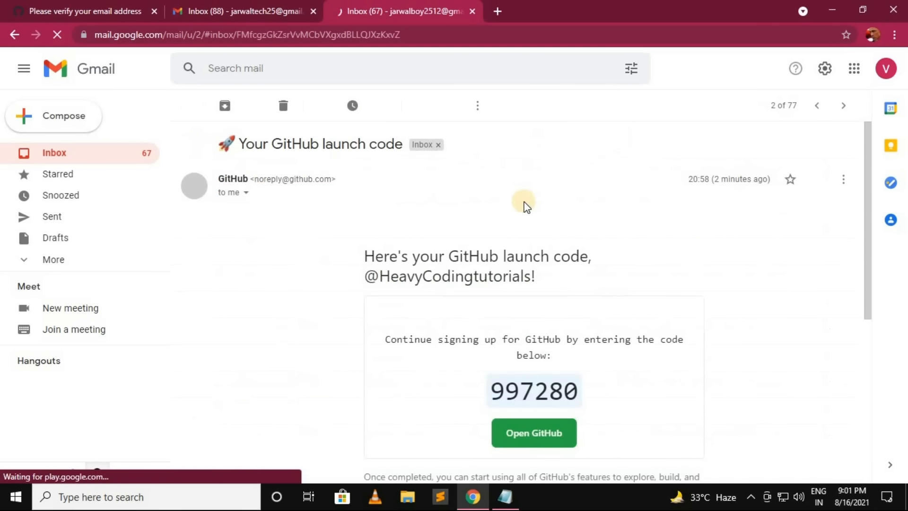
scroll(539, 179, down, 3)
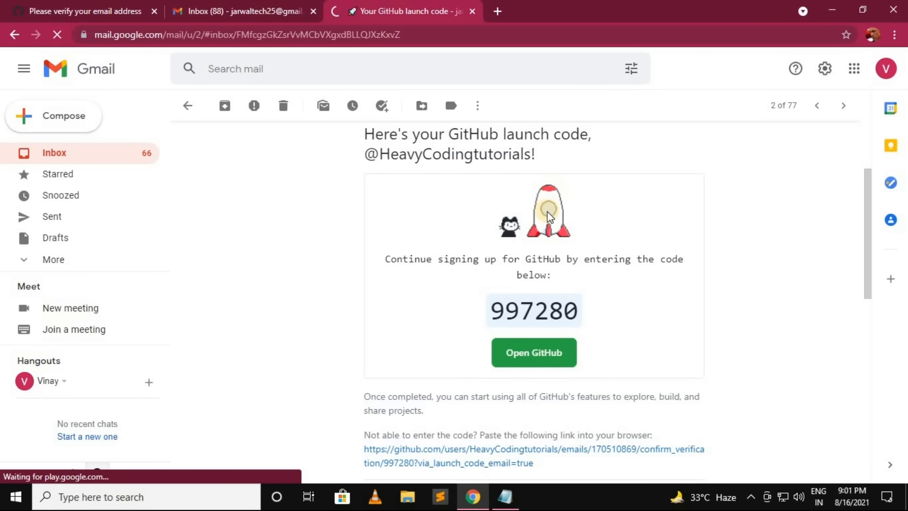
scroll(547, 212, up, 1)
drag(535, 222, 380, 221)
click(588, 225)
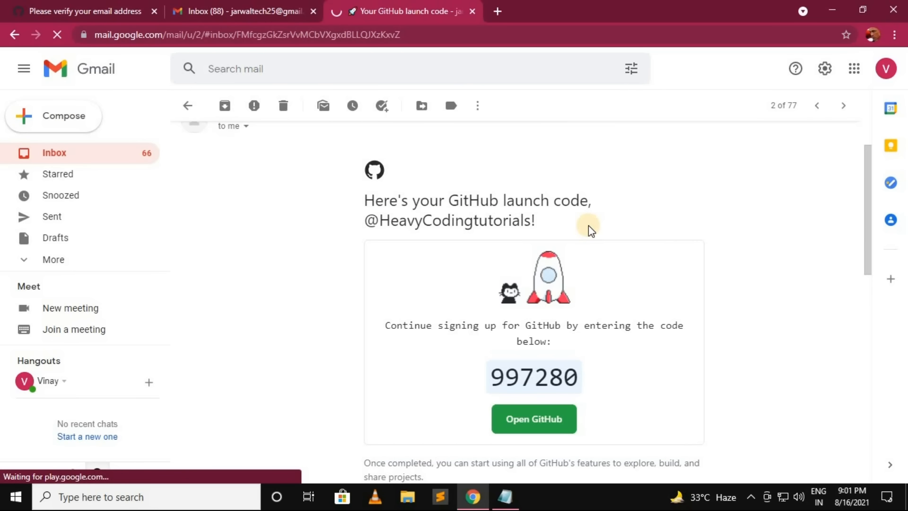
scroll(588, 226, down, 2)
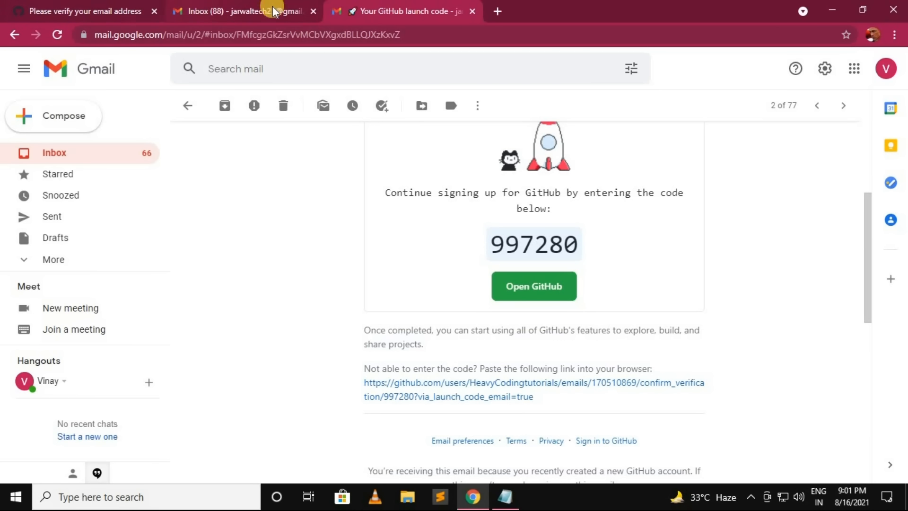
middle_click(213, 5)
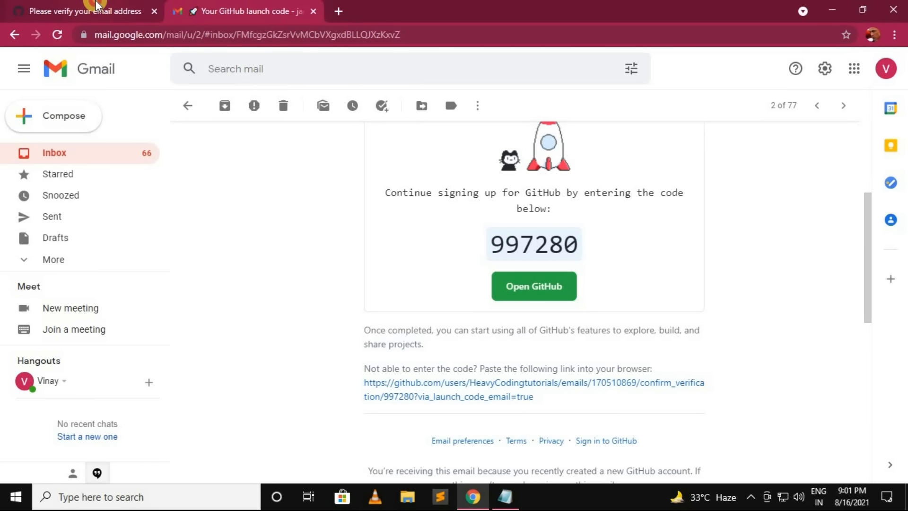
Step: Back on GitHub, enter the emailed launch code to verify the new account
click(96, 5)
click(334, 251)
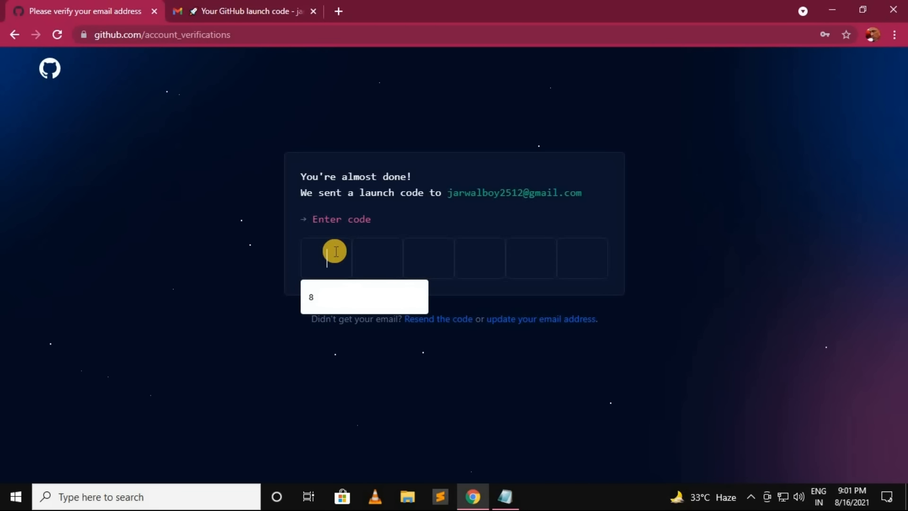
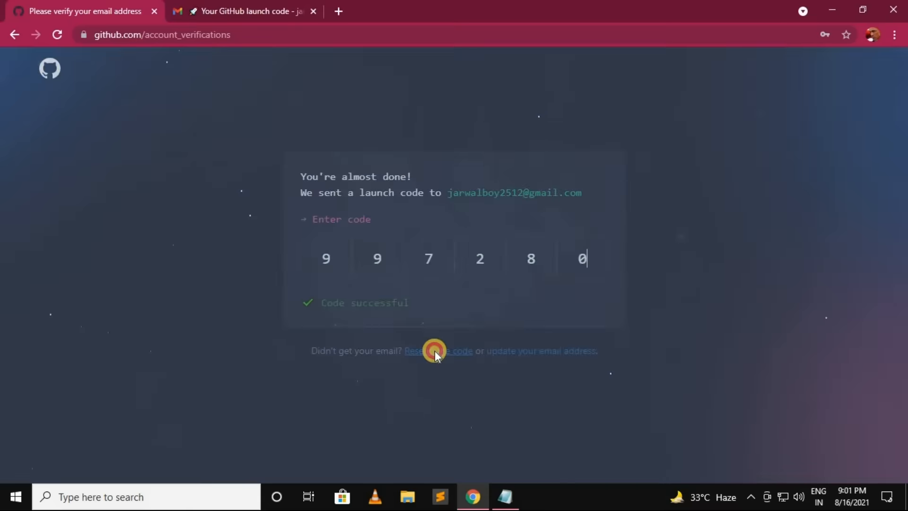
click(435, 350)
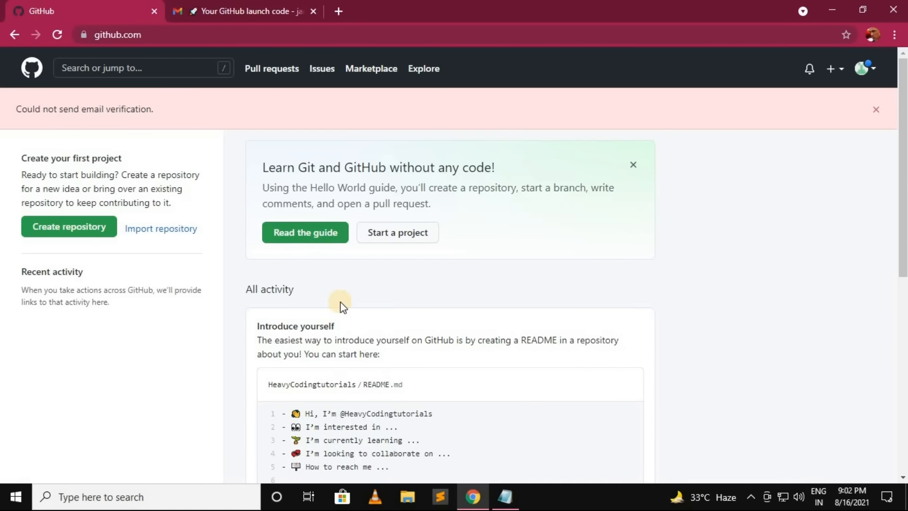
Step: On the new account's dashboard, check the account menu and start a new repository
scroll(338, 305, down, 3)
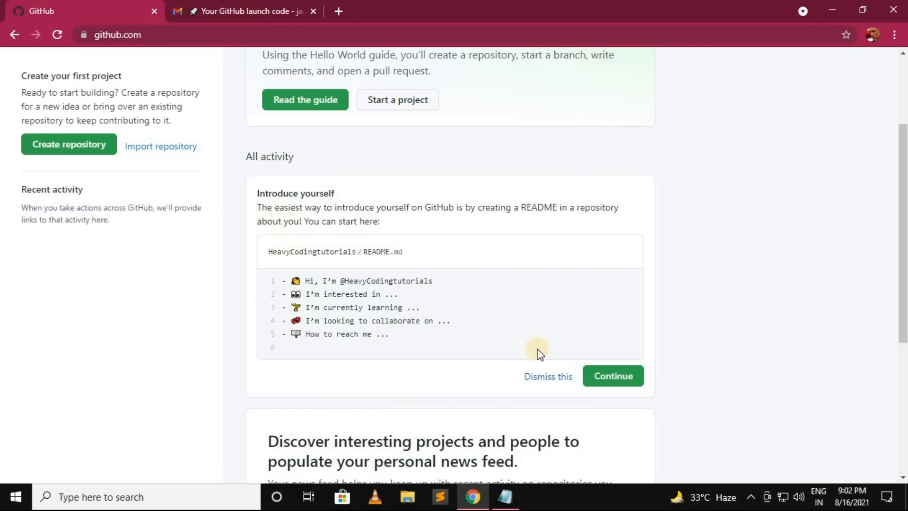
scroll(556, 392, down, 5)
scroll(556, 393, up, 8)
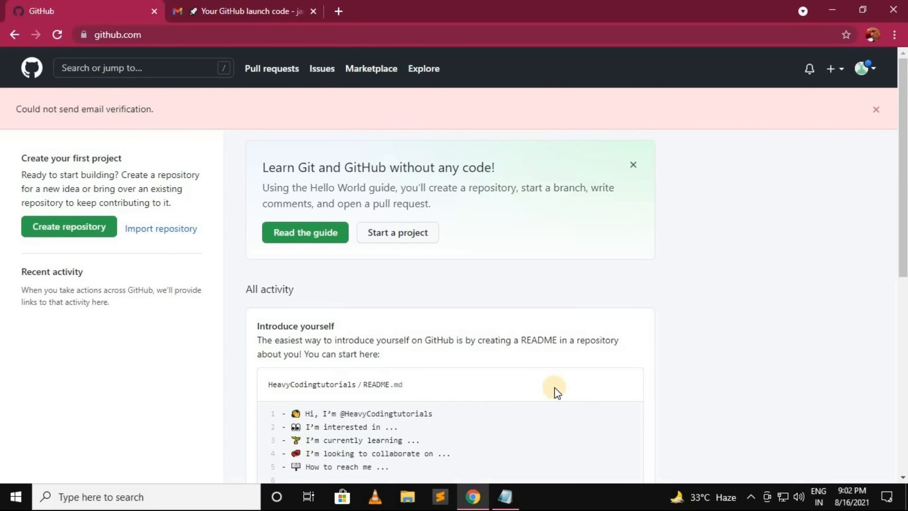
click(865, 69)
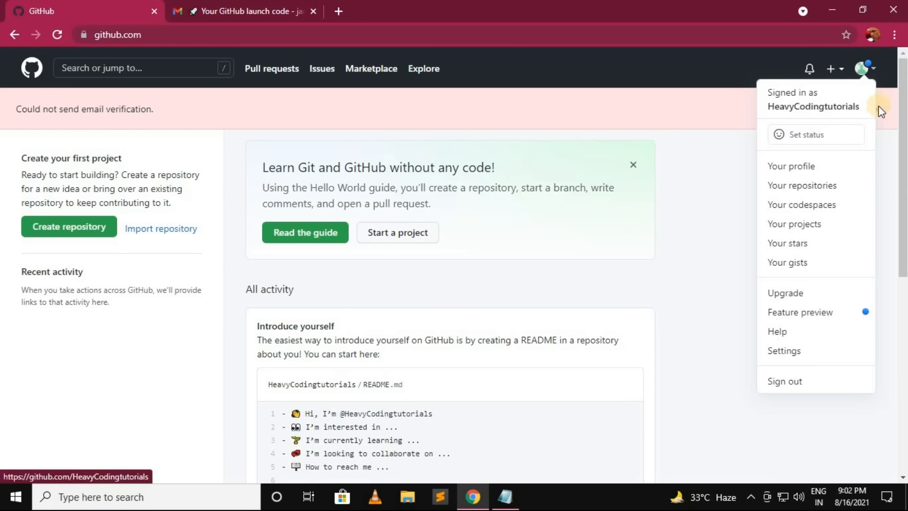
click(184, 362)
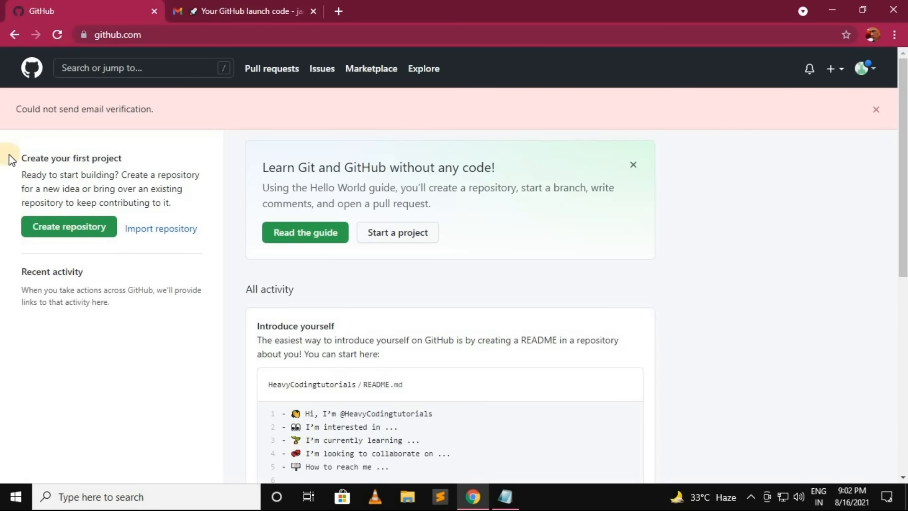
click(75, 230)
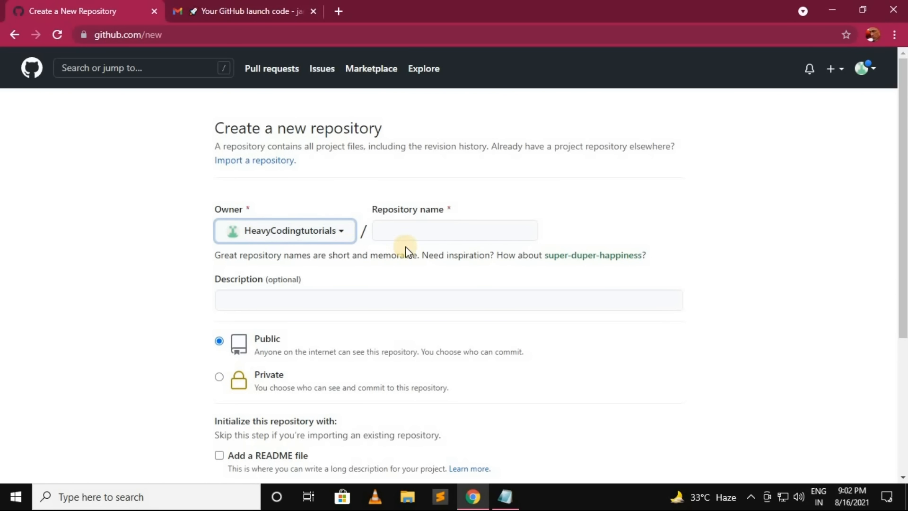
Step: Name the repository webtask.github.io, keep it Public, and create it
click(402, 232)
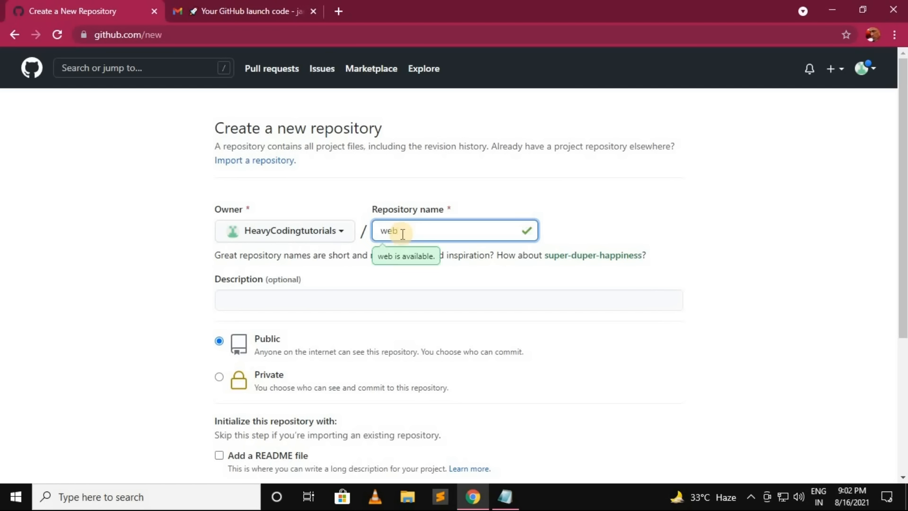
text(k)
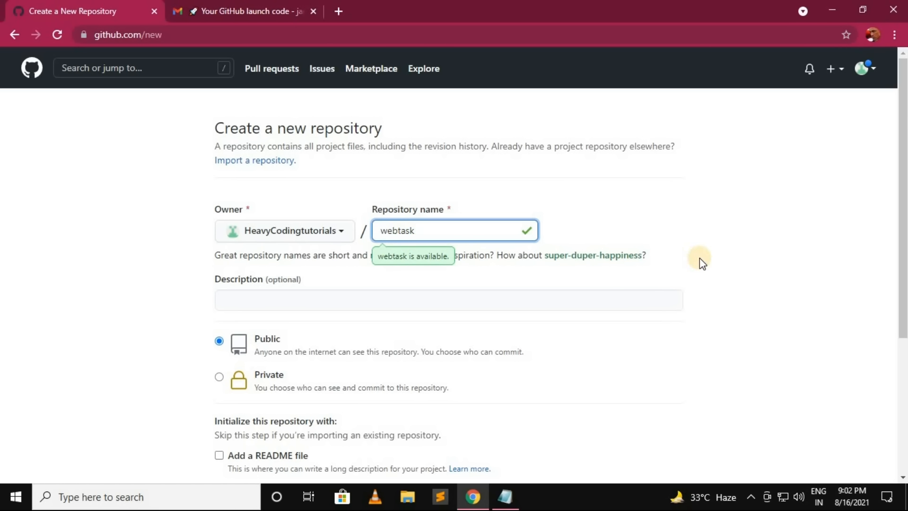
text(.github.io)
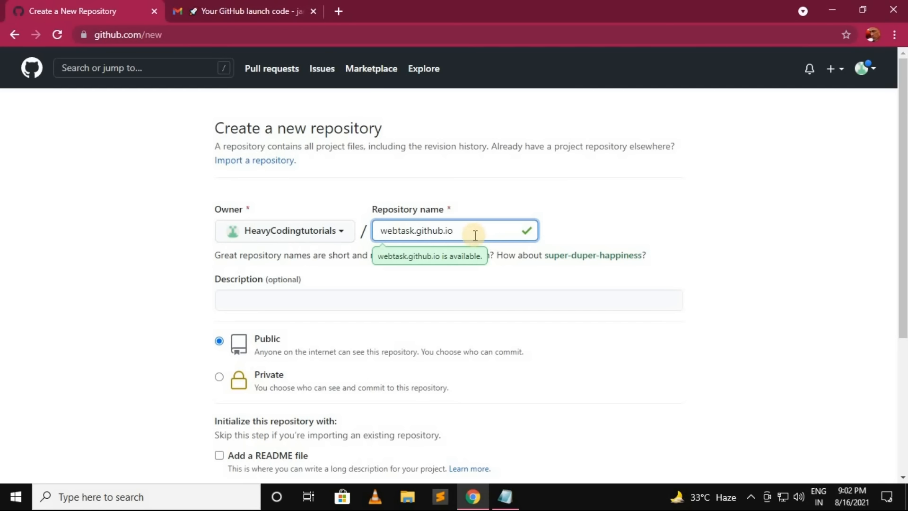
scroll(284, 265, down, 3)
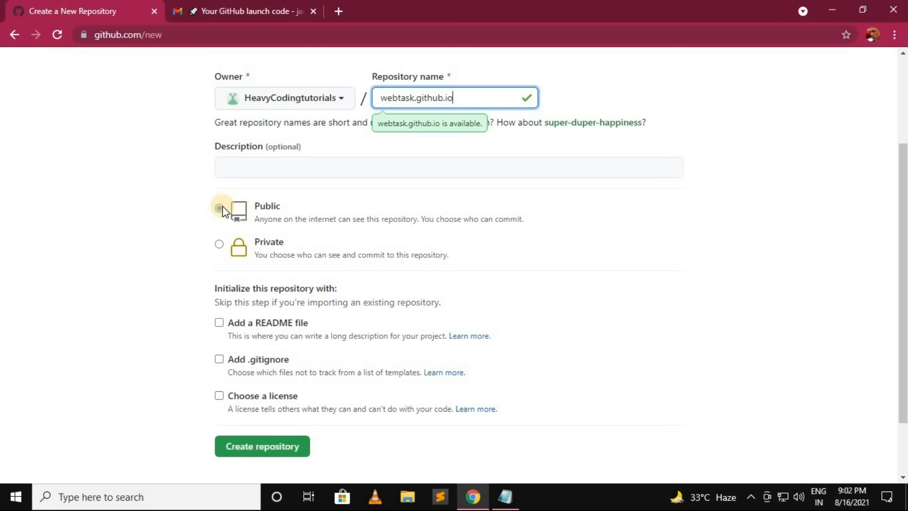
click(258, 447)
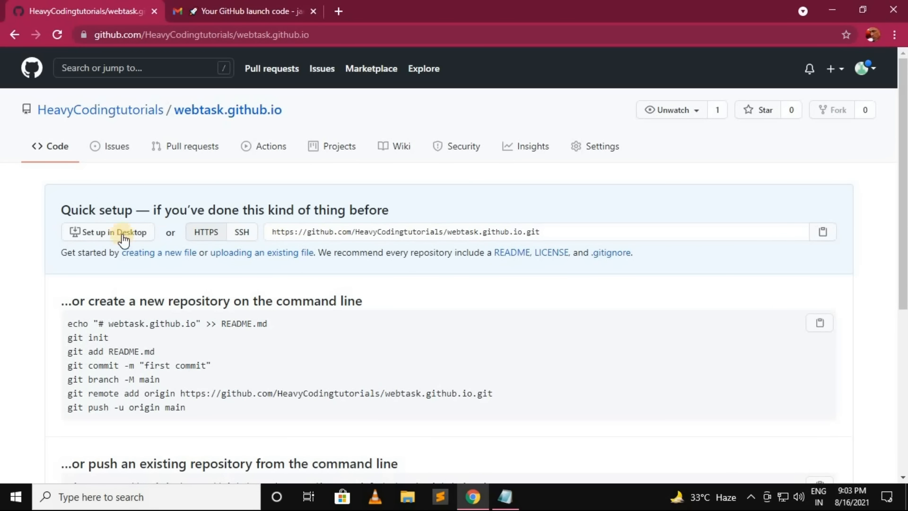
Step: Select the repository's HTTPS clone URL, then go to the webtask.github.io Settings page
scroll(75, 208, down, 6)
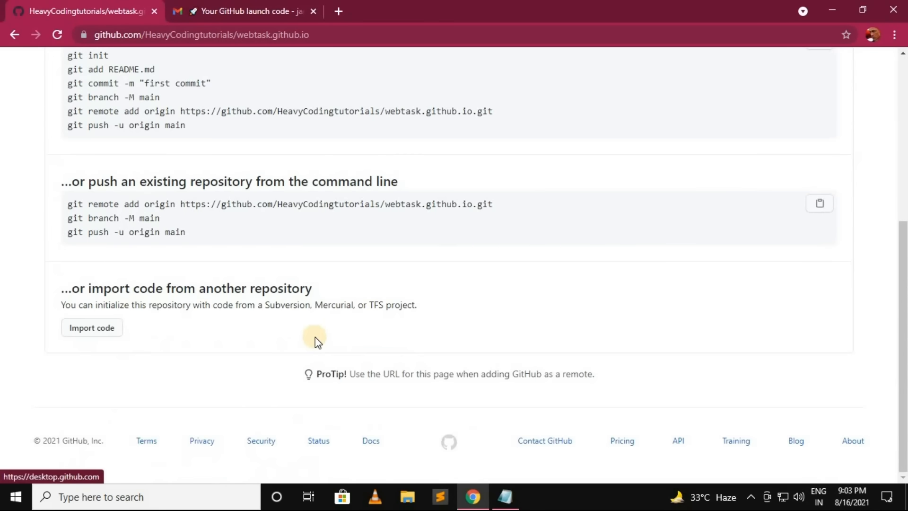
scroll(315, 336, up, 6)
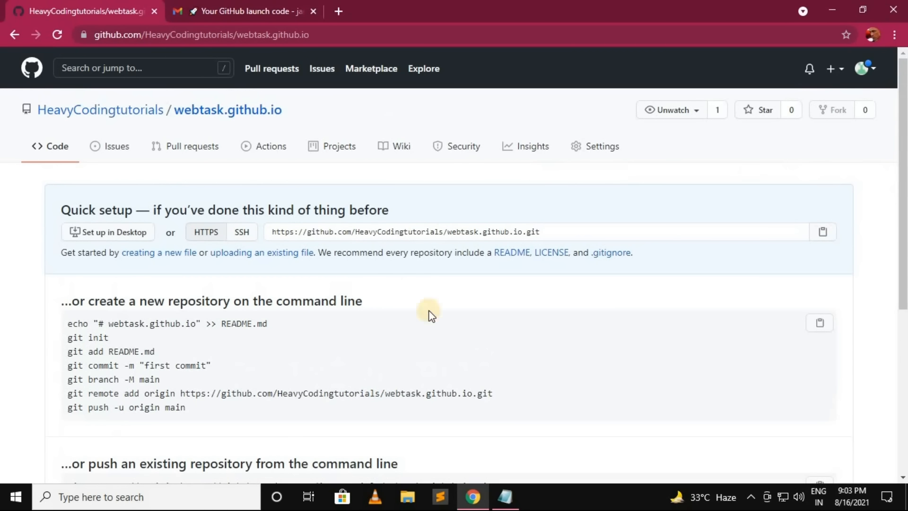
click(568, 232)
double_click(567, 232)
click(568, 233)
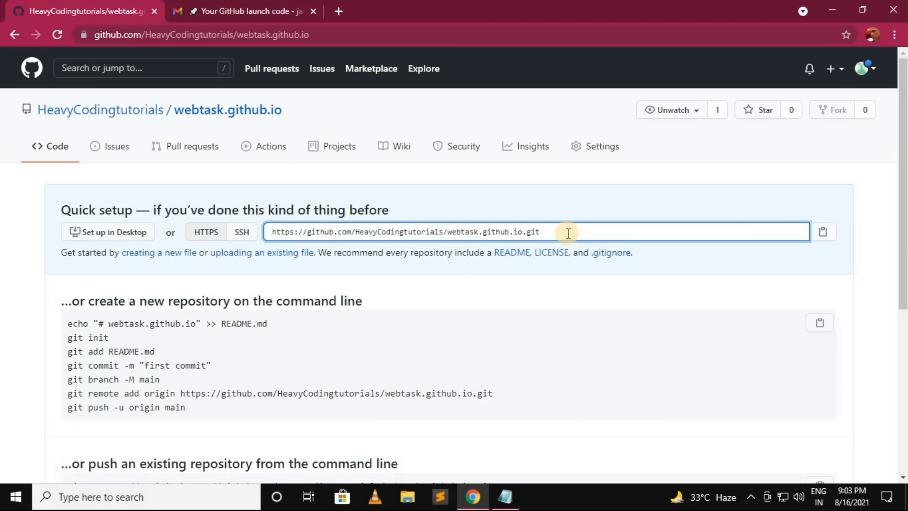
drag(567, 233, 227, 230)
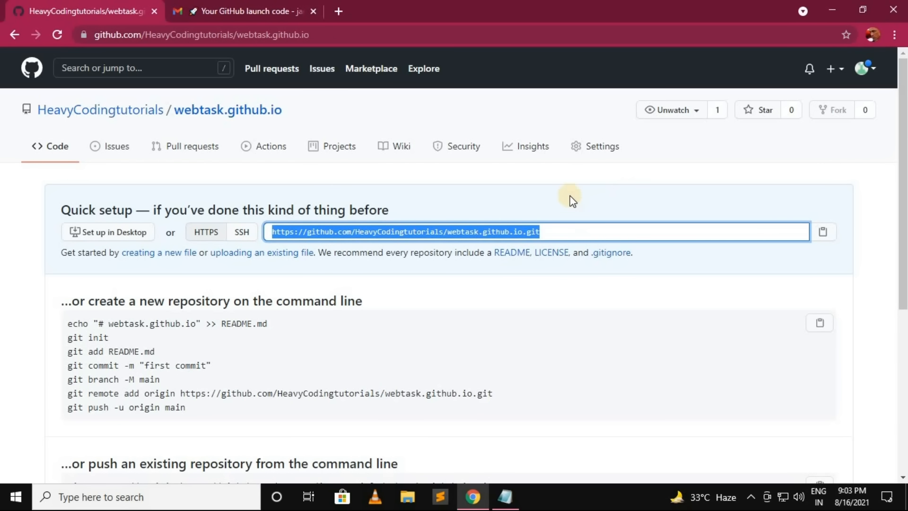
click(571, 179)
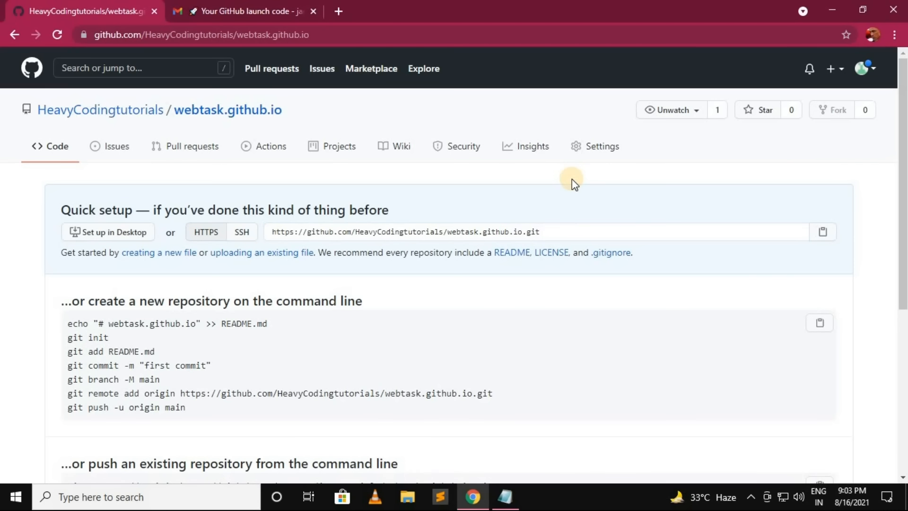
click(604, 148)
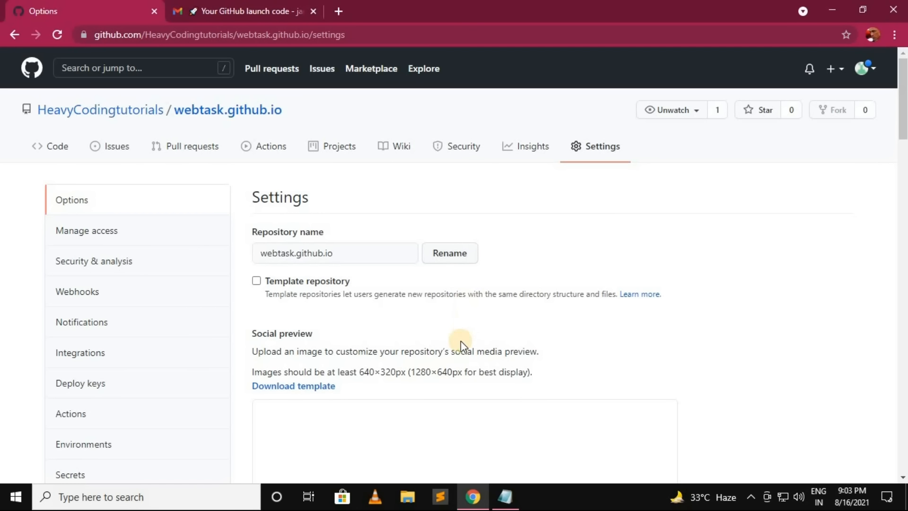
Step: Scroll down to the GitHub Pages section of the settings, then start a blank new browser tab
scroll(462, 336, down, 8)
scroll(461, 341, down, 15)
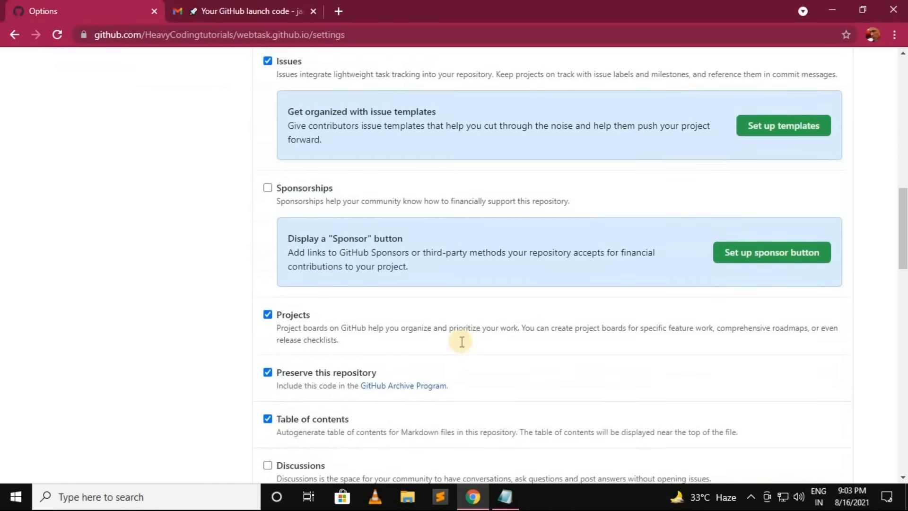
scroll(459, 341, down, 15)
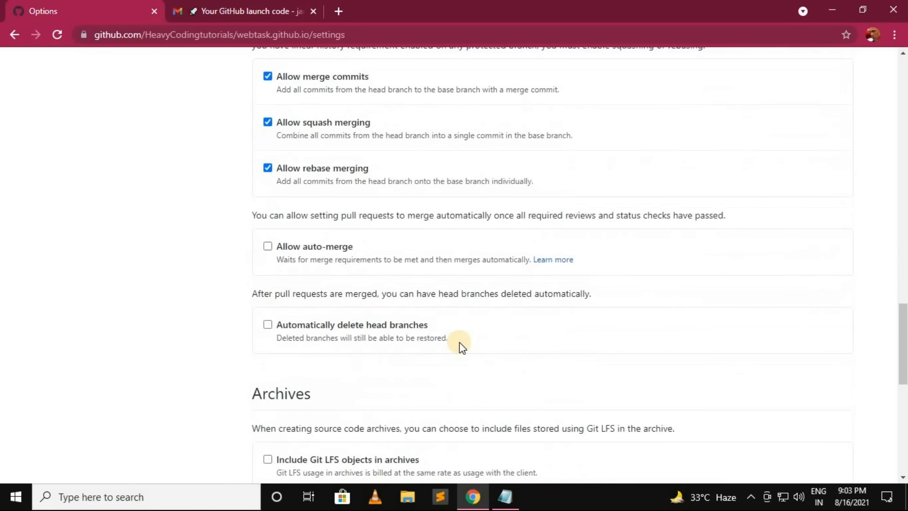
scroll(459, 342, down, 2)
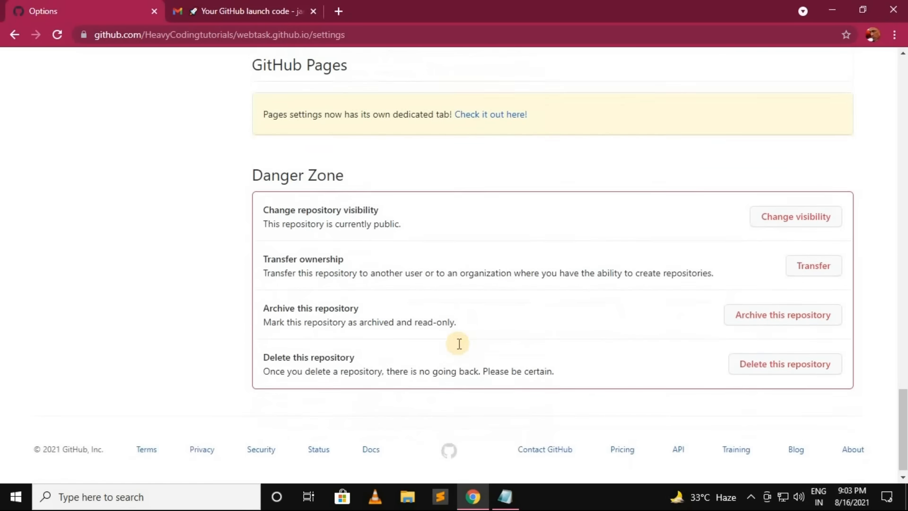
scroll(457, 343, up, 4)
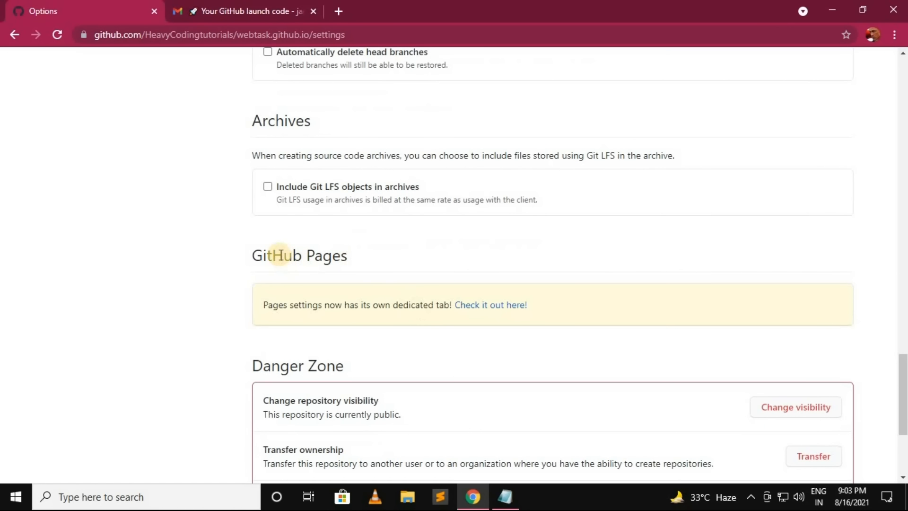
drag(245, 256, 383, 258)
click(383, 259)
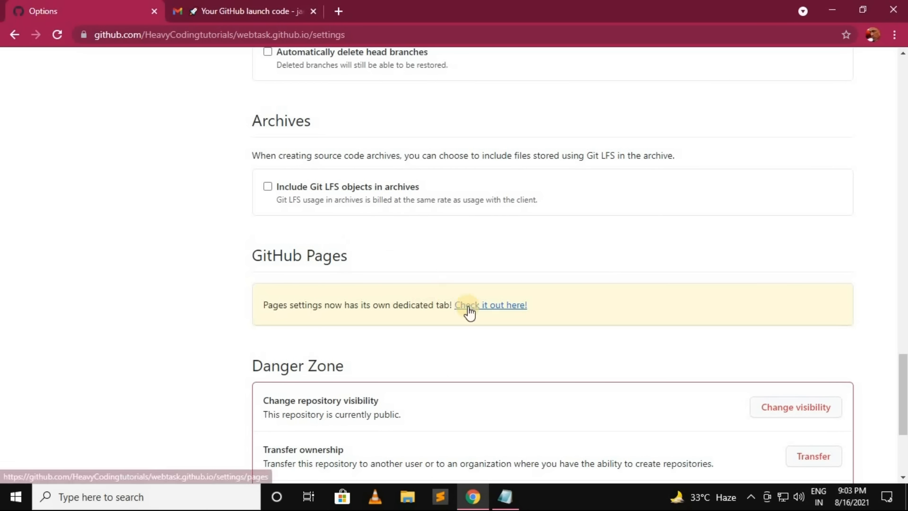
click(338, 10)
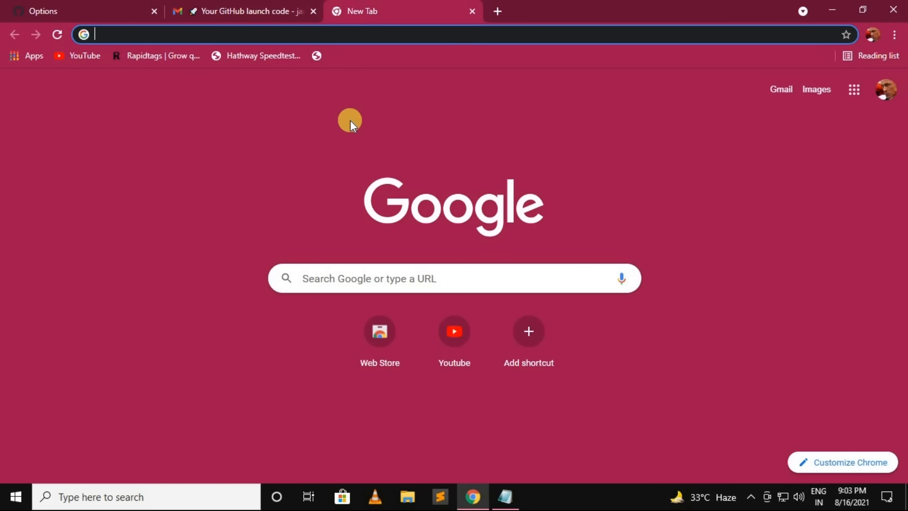
Step: Search Google for 'github for windows', visit the GitHub Desktop download page, then close it
text(github)
click(350, 120)
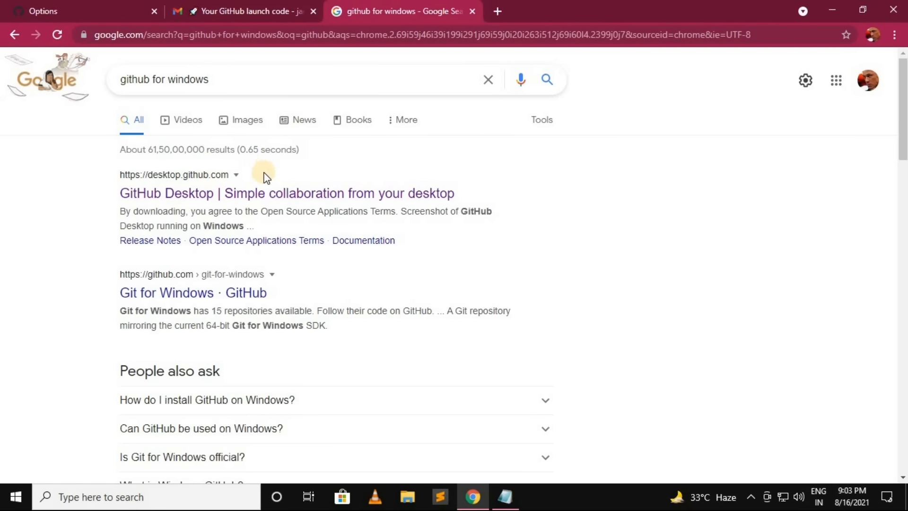
click(179, 193)
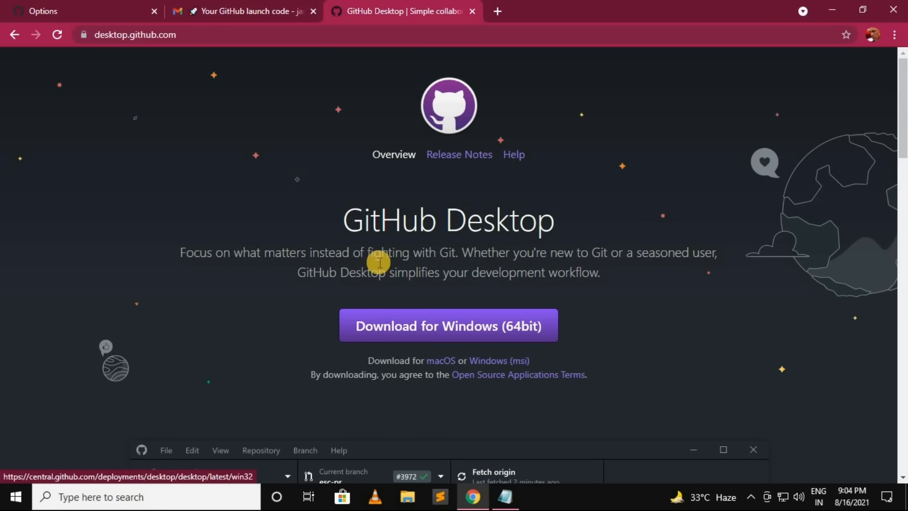
click(471, 11)
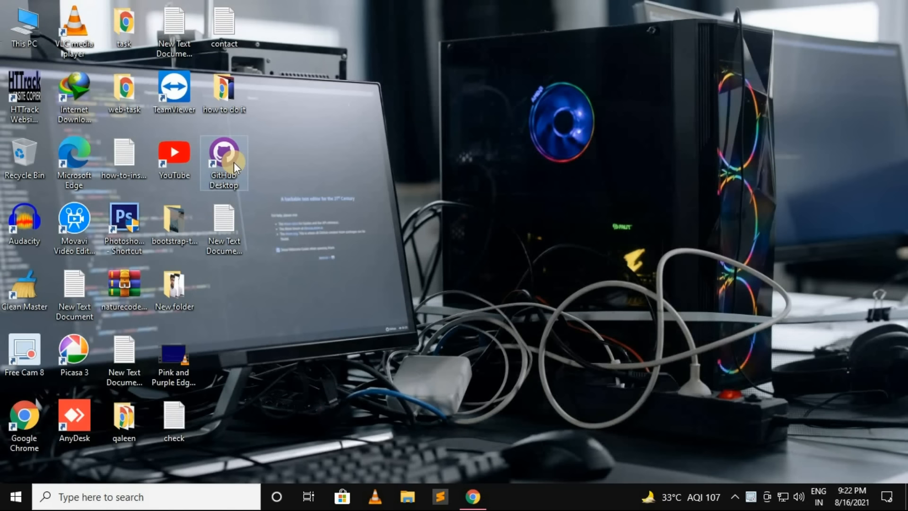
Step: Launch GitHub Desktop and sign in to GitHub.com through the browser from Options > Accounts
double_click(233, 161)
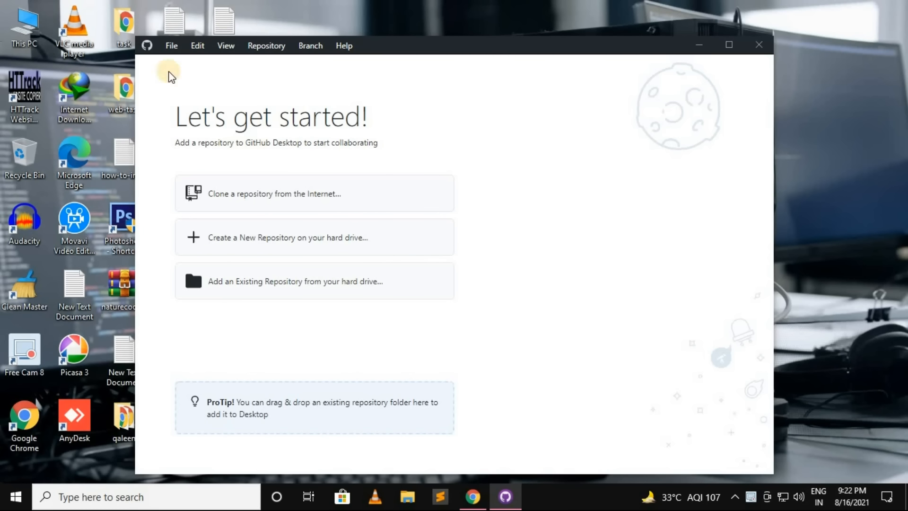
click(173, 47)
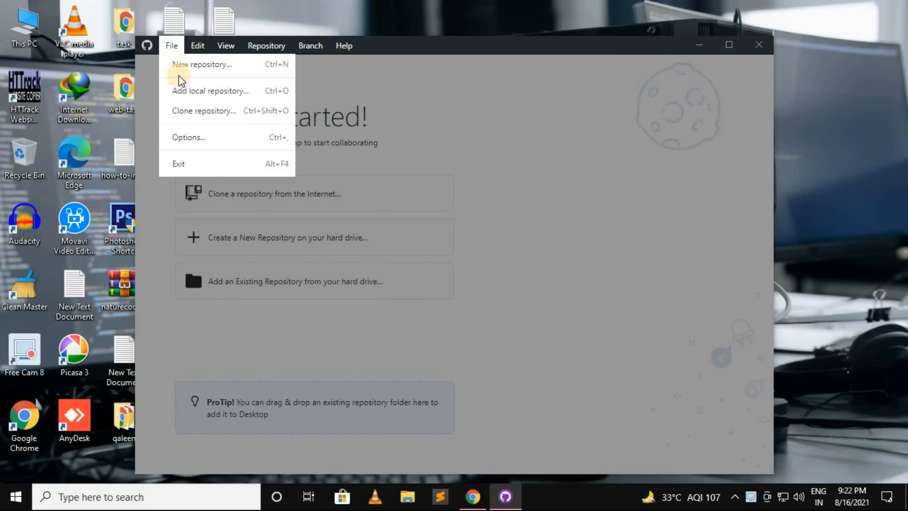
click(188, 138)
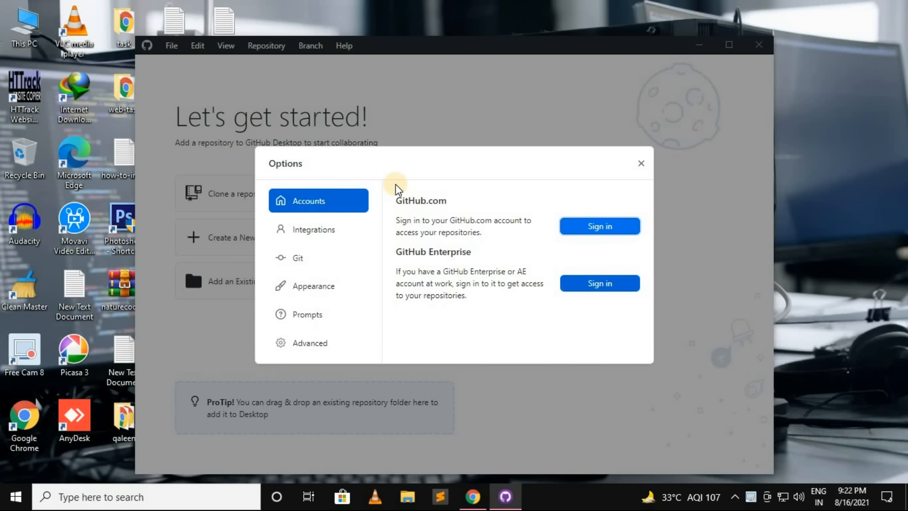
click(307, 201)
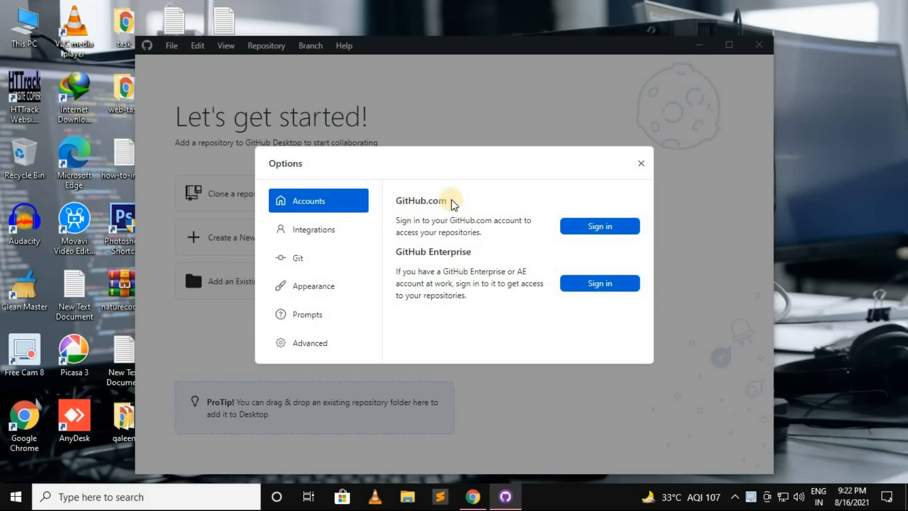
click(591, 228)
click(467, 320)
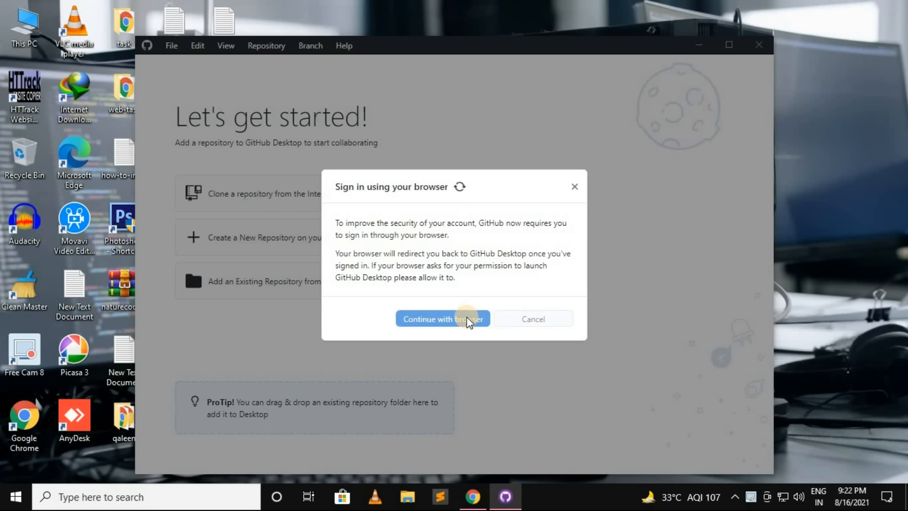
click(470, 135)
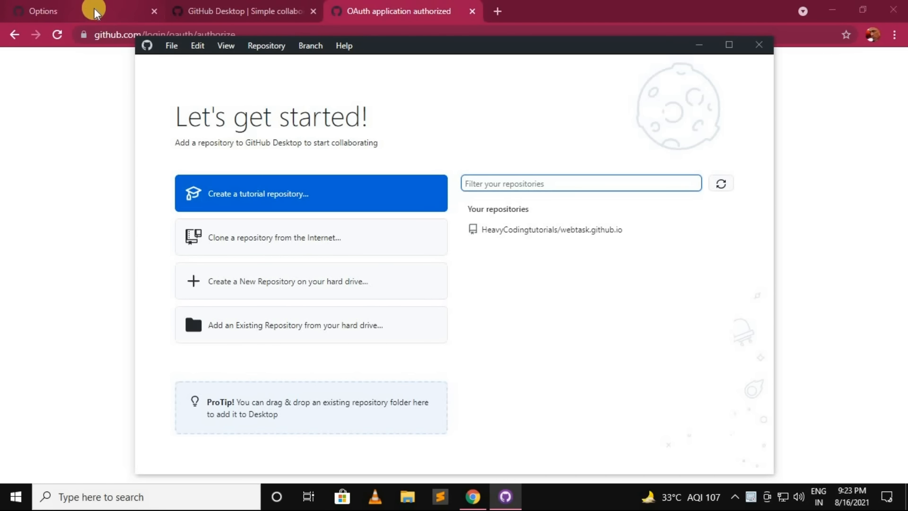
Step: Check the signed-in account in GitHub Desktop's Options, then close the dialog
click(170, 46)
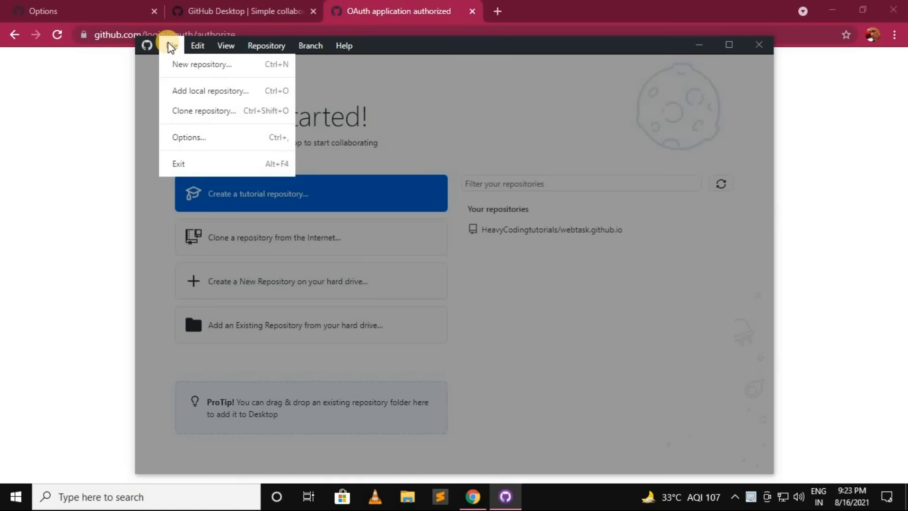
click(188, 136)
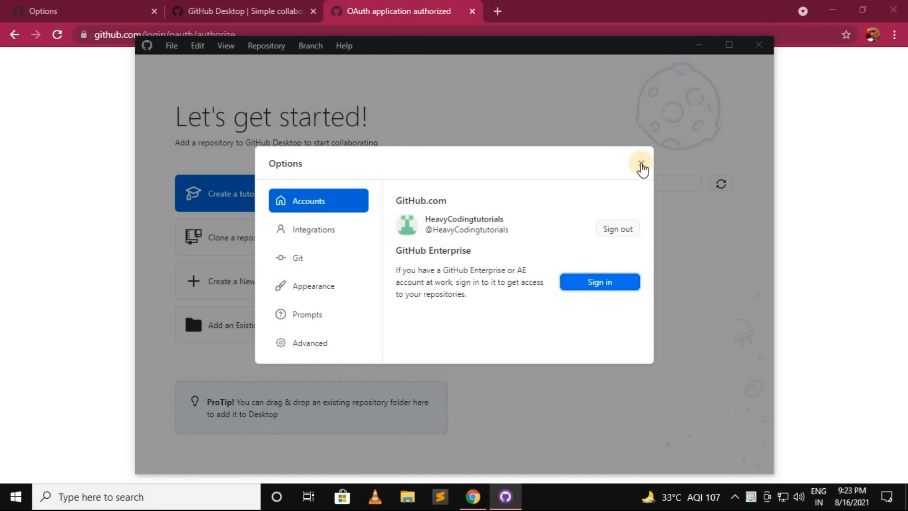
click(641, 165)
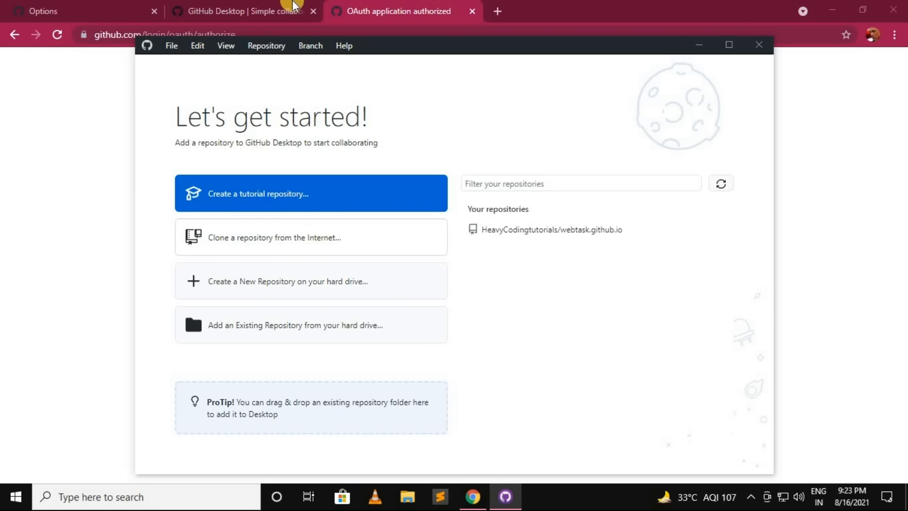
Step: Copy the webtask.github.io HTTPS clone URL from the repository's Code page in Chrome
click(131, 11)
scroll(615, 322, up, 1)
scroll(634, 328, up, 20)
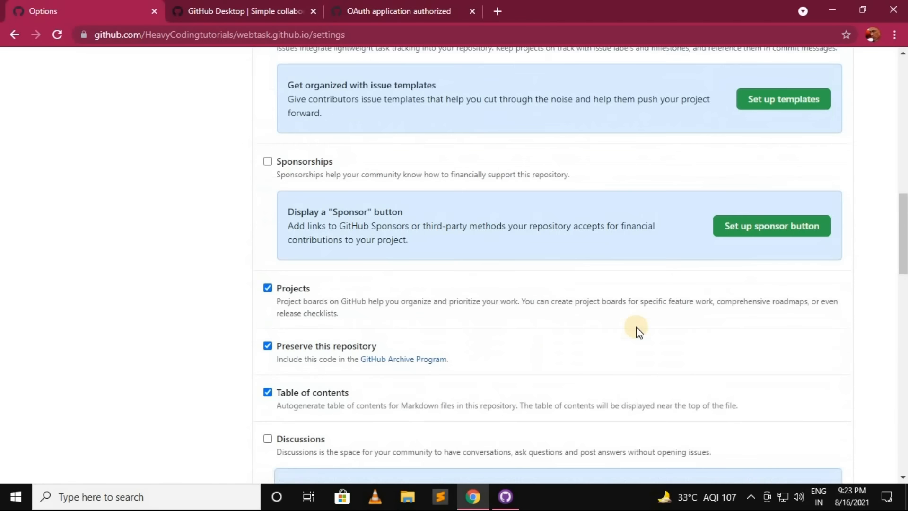
click(56, 150)
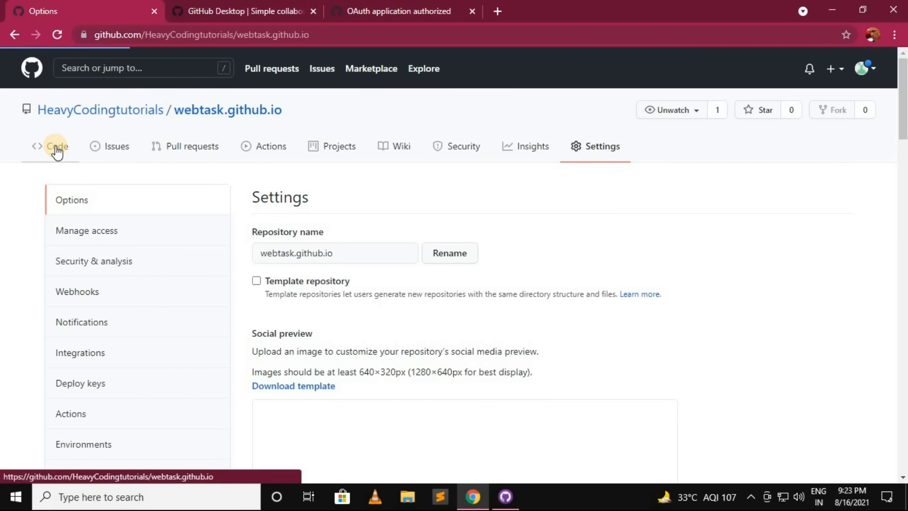
double_click(594, 230)
click(594, 230)
key(ctrl+c)
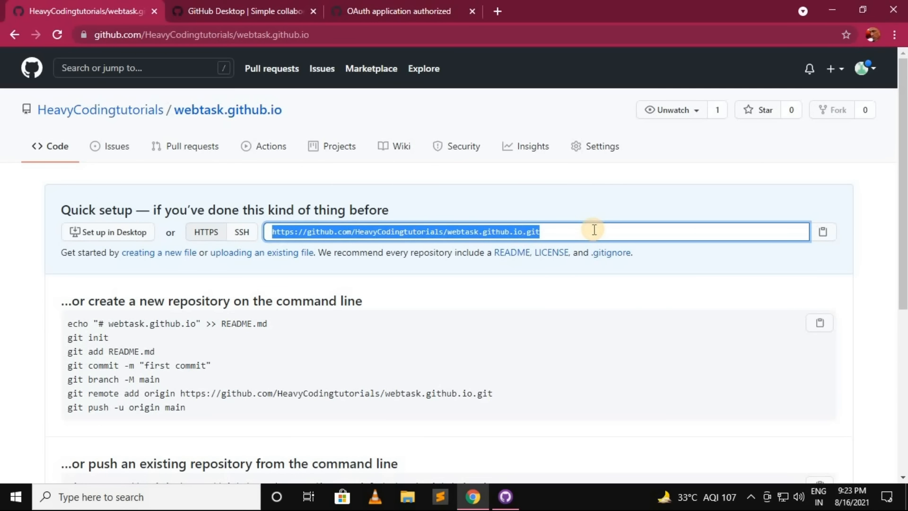
click(505, 496)
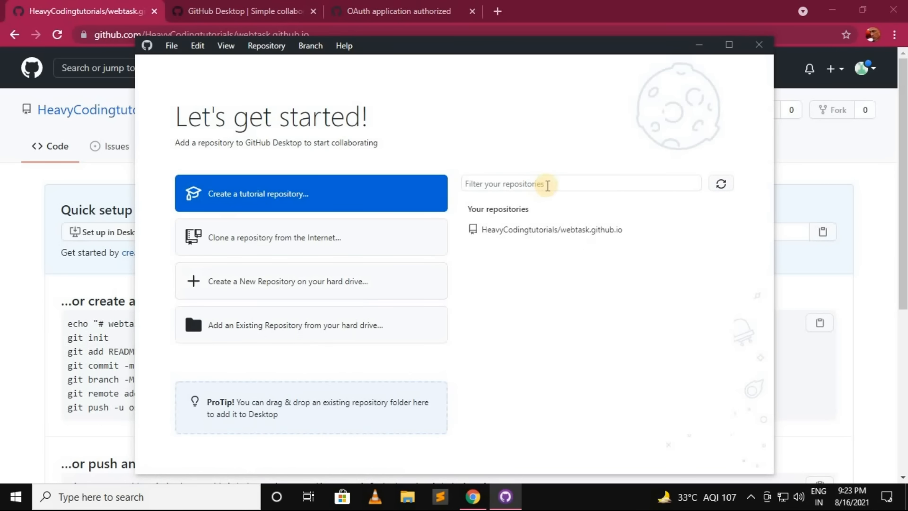
Step: Clone webtask.github.io by its pasted URL into Documents\GitHub and maximise GitHub Desktop
click(312, 246)
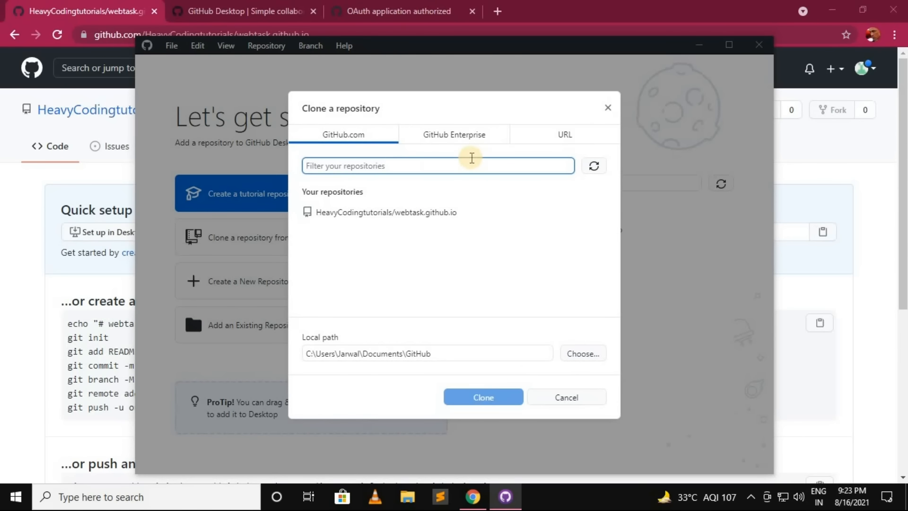
click(558, 141)
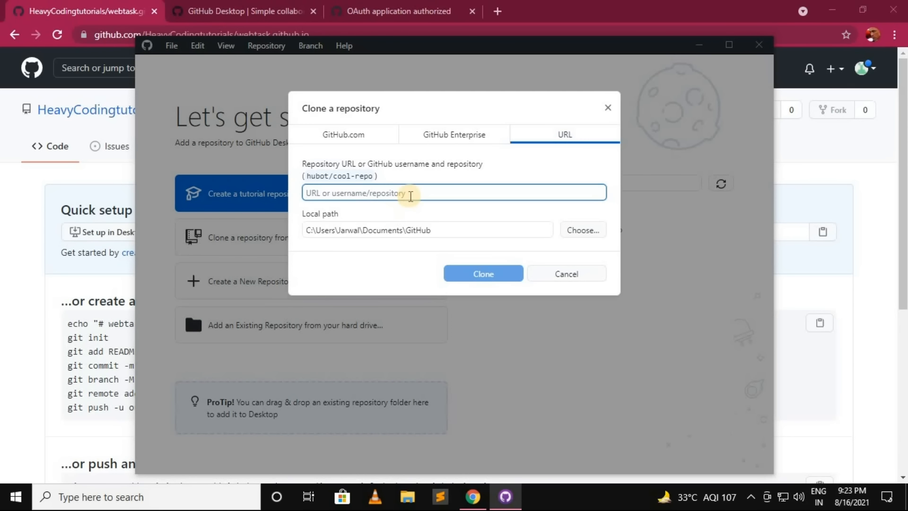
key(ctrl+v)
click(479, 271)
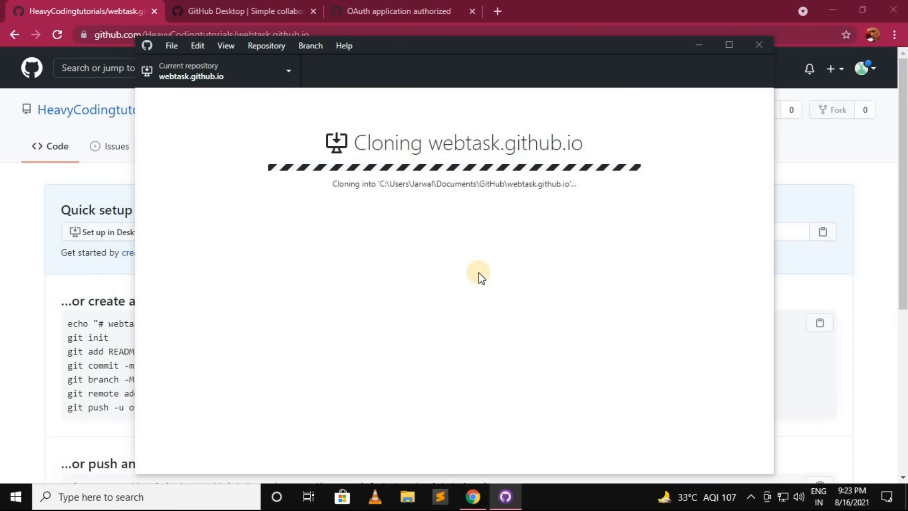
click(729, 45)
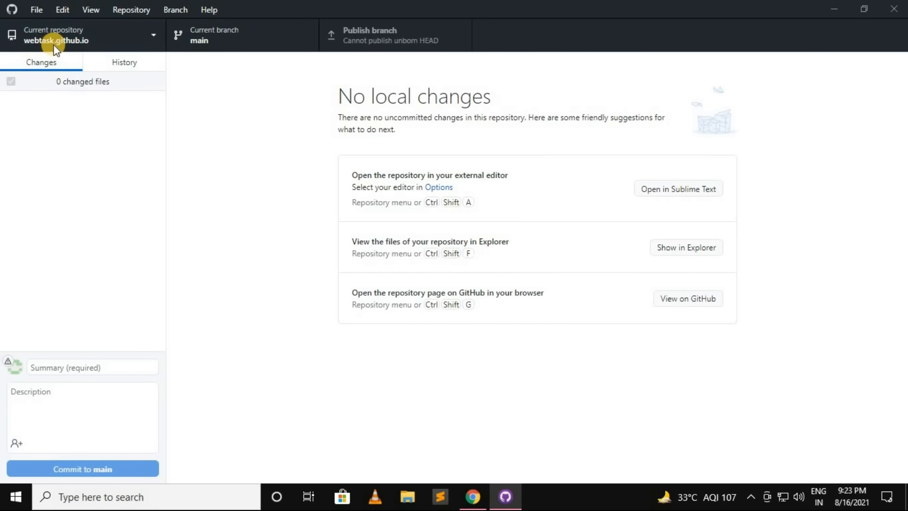
click(156, 35)
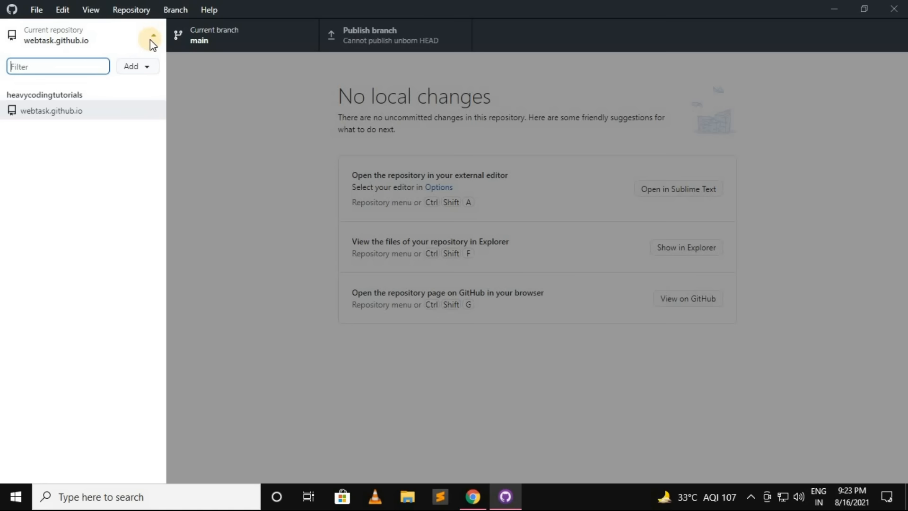
click(132, 66)
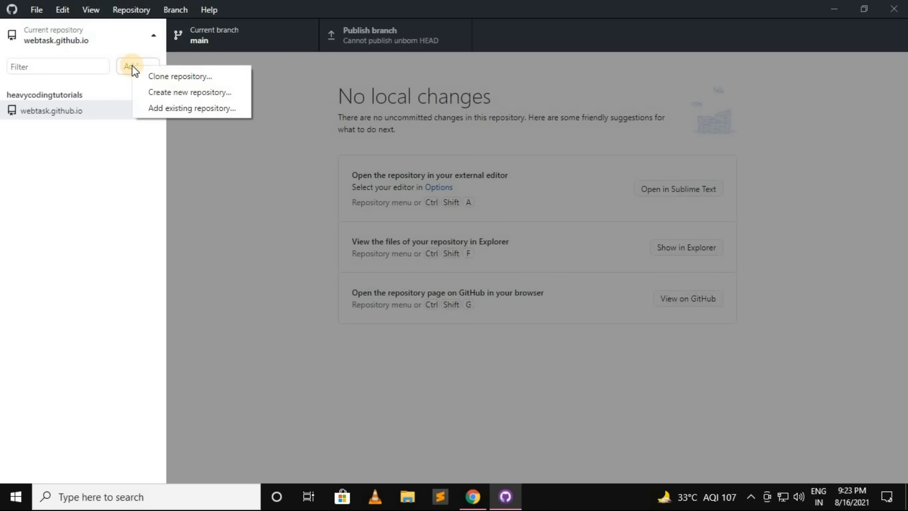
click(178, 79)
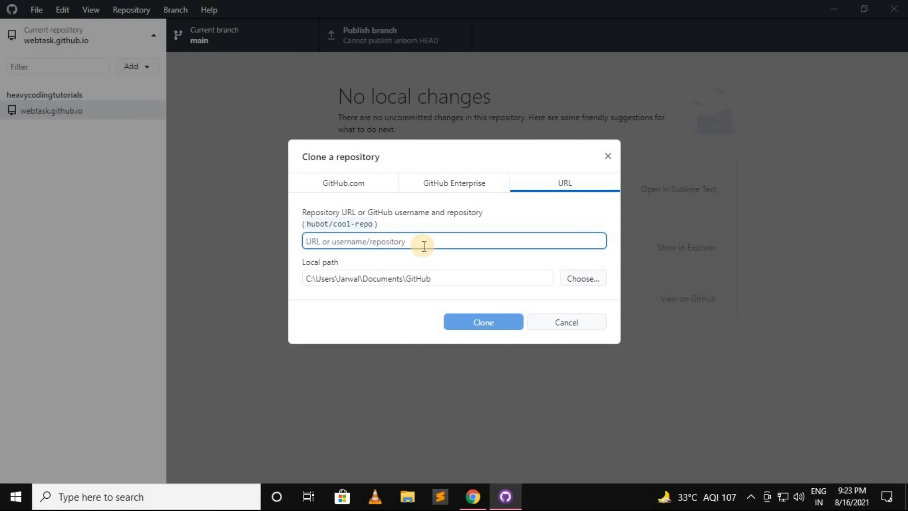
key(ctrl+v)
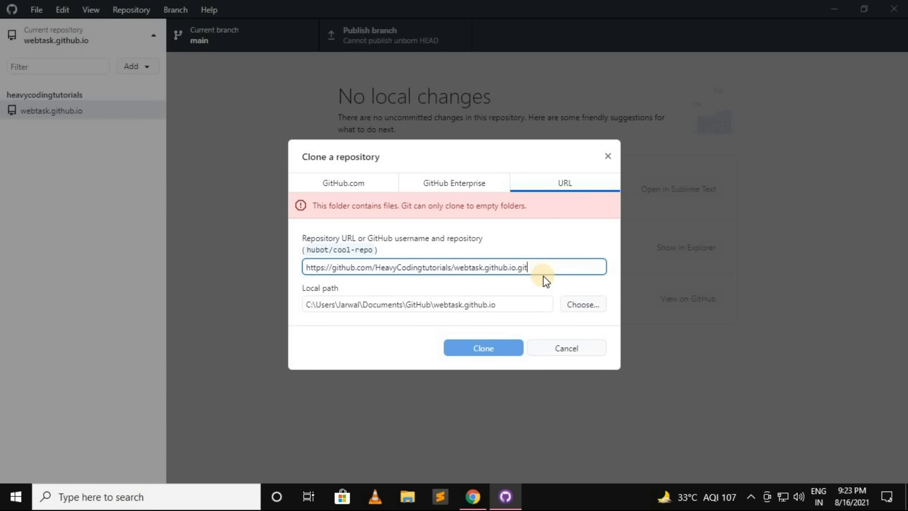
click(557, 348)
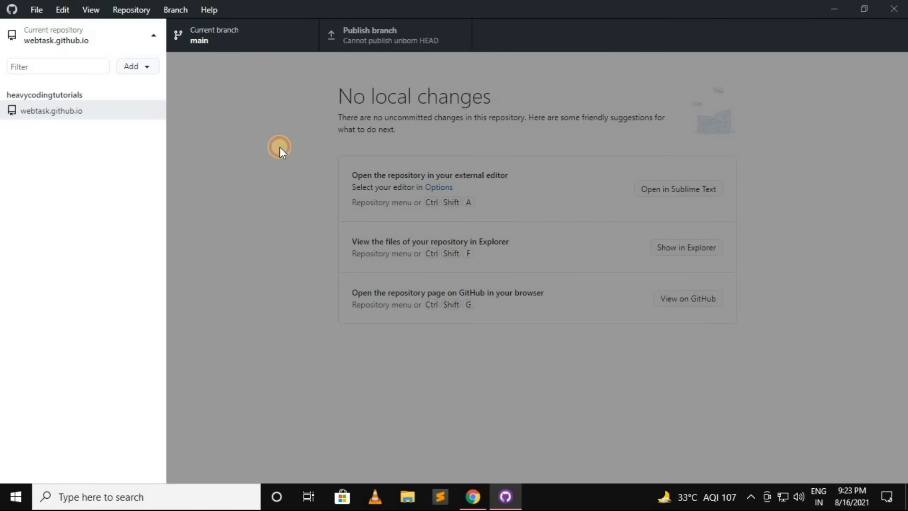
click(279, 147)
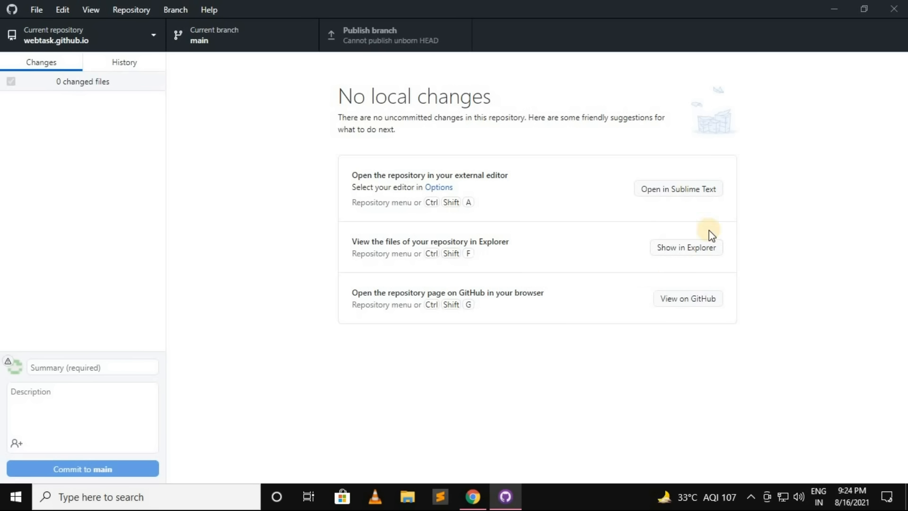
Step: Open the empty local webtask.github.io folder in Explorer, then show the desktop
click(686, 249)
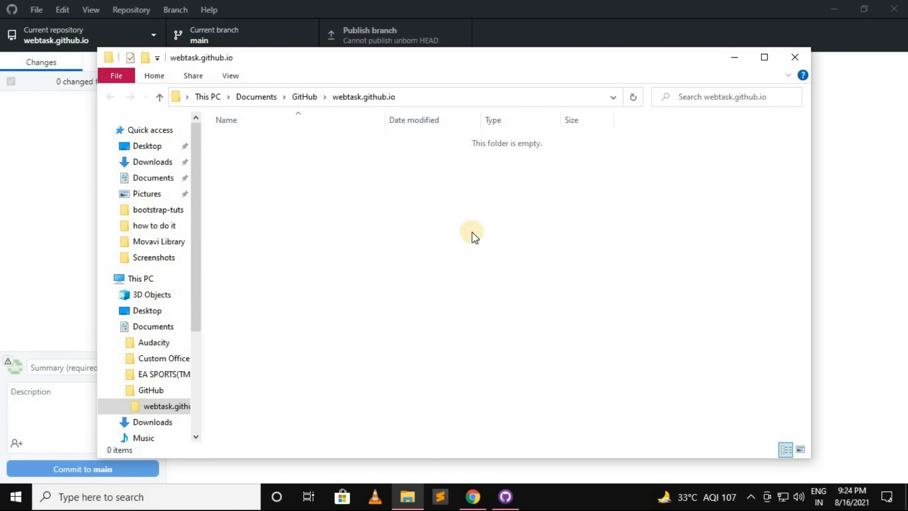
click(904, 505)
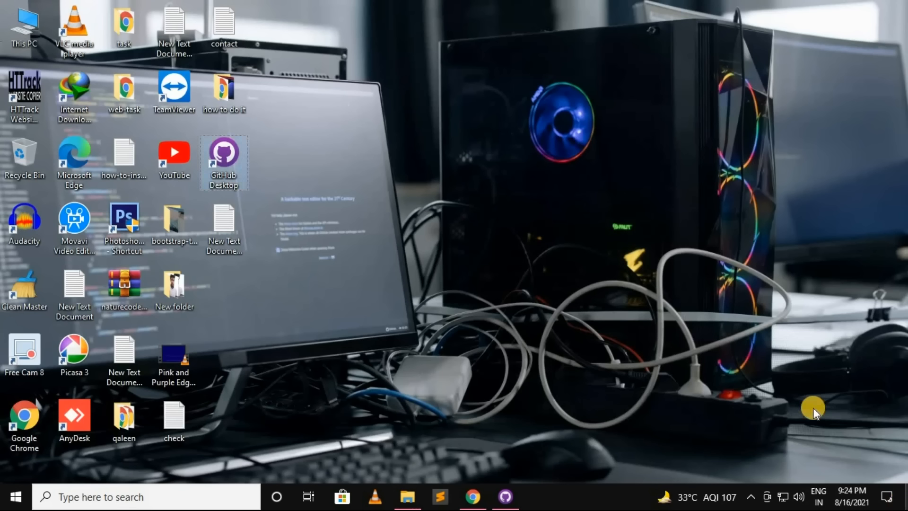
Step: Copy the css and images folders and index from web-task into the webtask.github.io folder
double_click(138, 103)
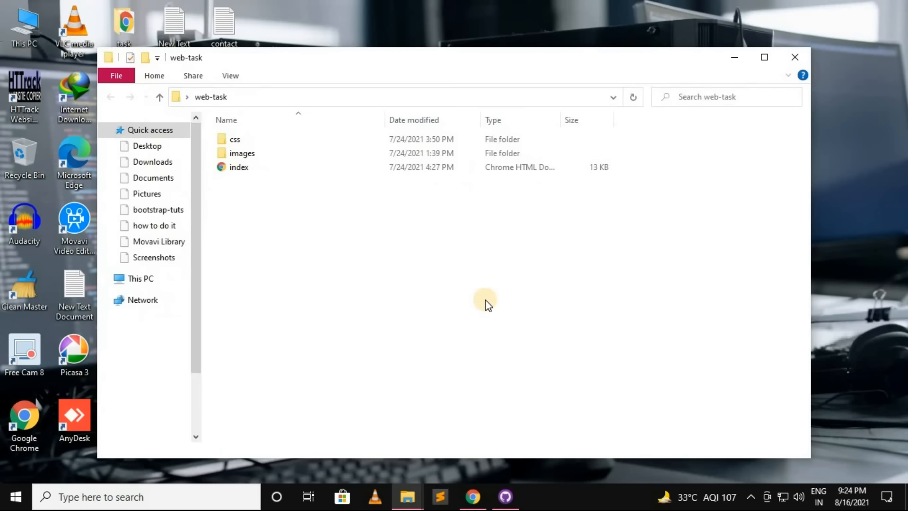
key(ctrl+a)
click(407, 496)
click(325, 450)
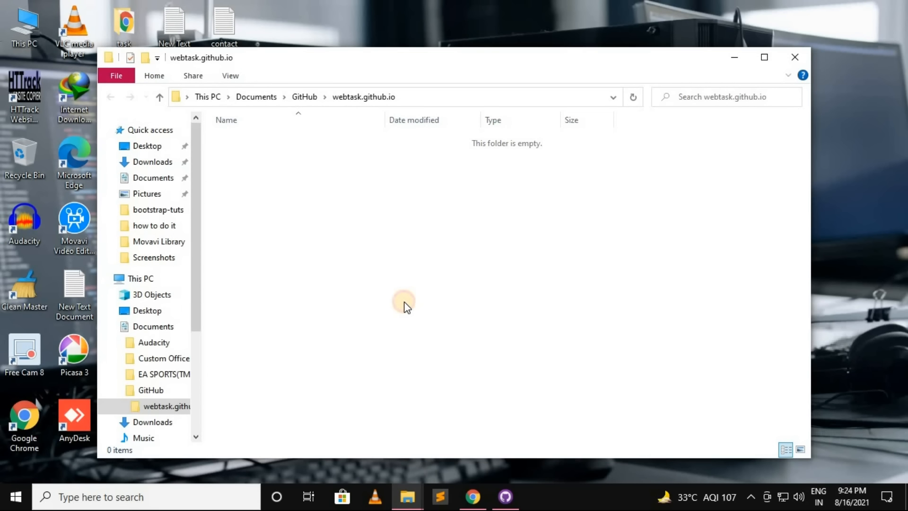
key(ctrl+v)
click(791, 56)
click(791, 58)
click(473, 496)
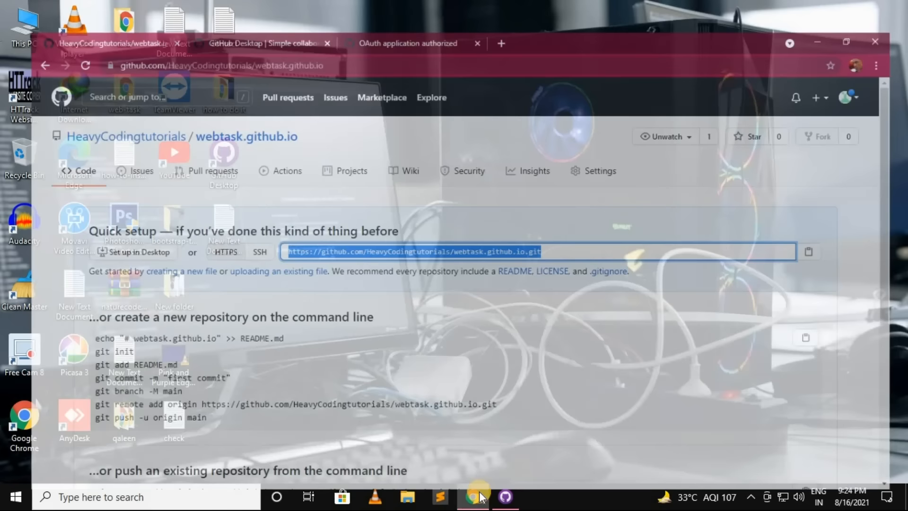
Step: Commit the 18 website files to main with summary 'webtask' and publish the branch
click(513, 496)
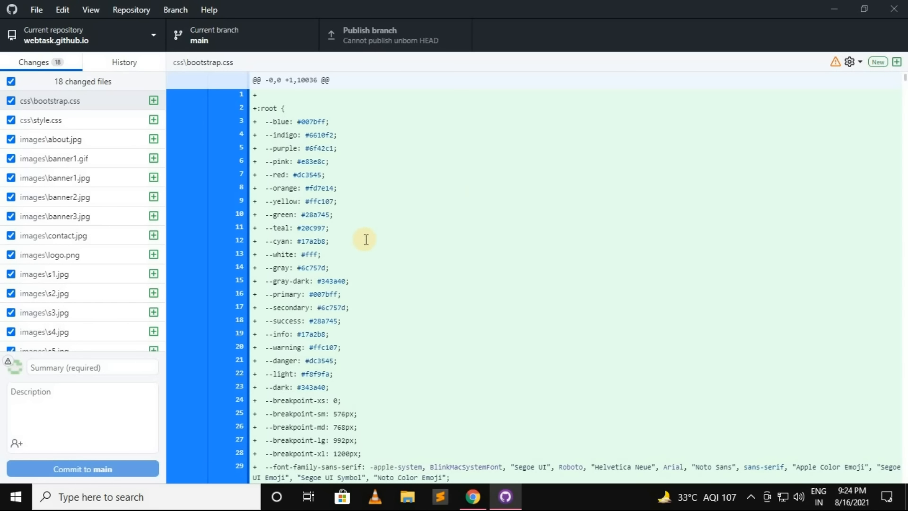
scroll(371, 370, down, 15)
scroll(372, 369, up, 10)
scroll(371, 370, up, 5)
click(100, 368)
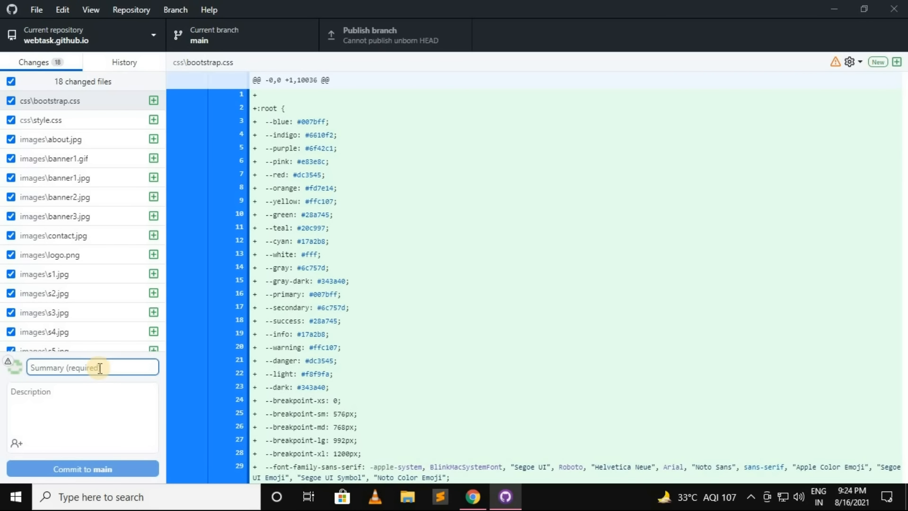
text(webtask)
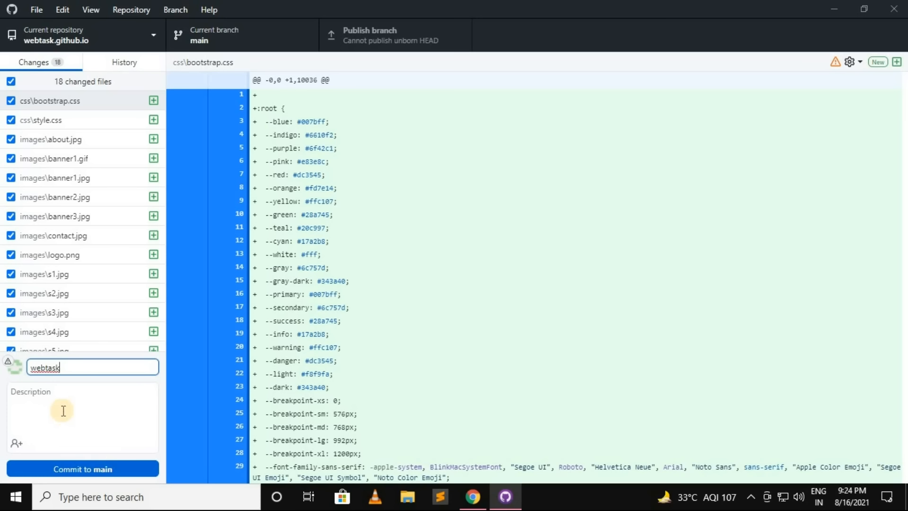
click(87, 470)
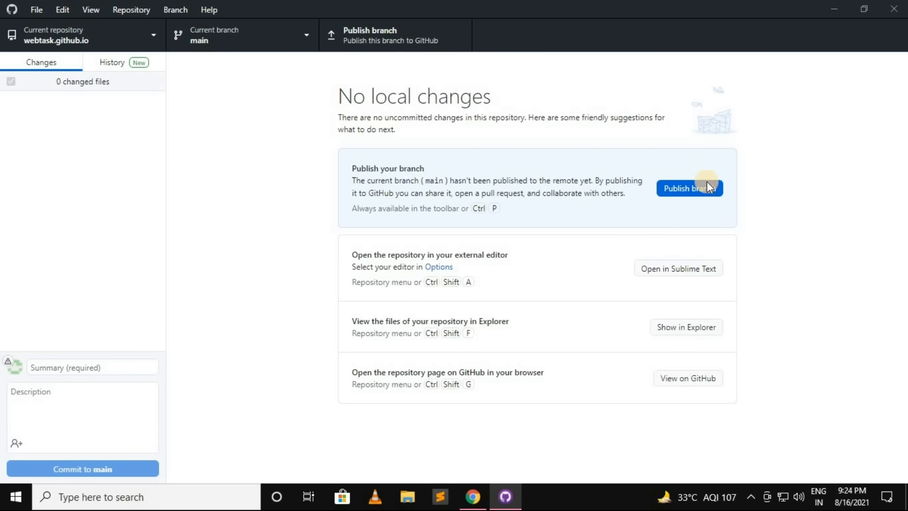
click(683, 190)
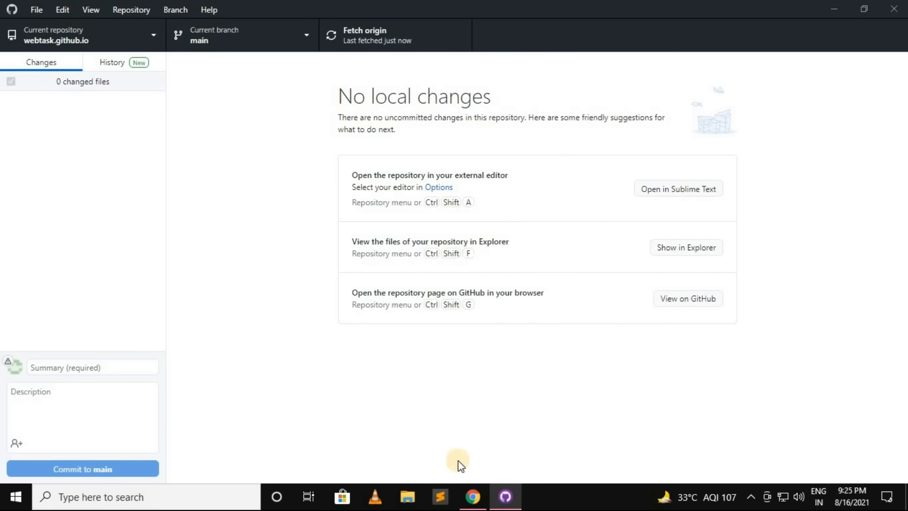
Step: Reload the webtask.github.io Code page in Chrome to check the pushed files
click(473, 496)
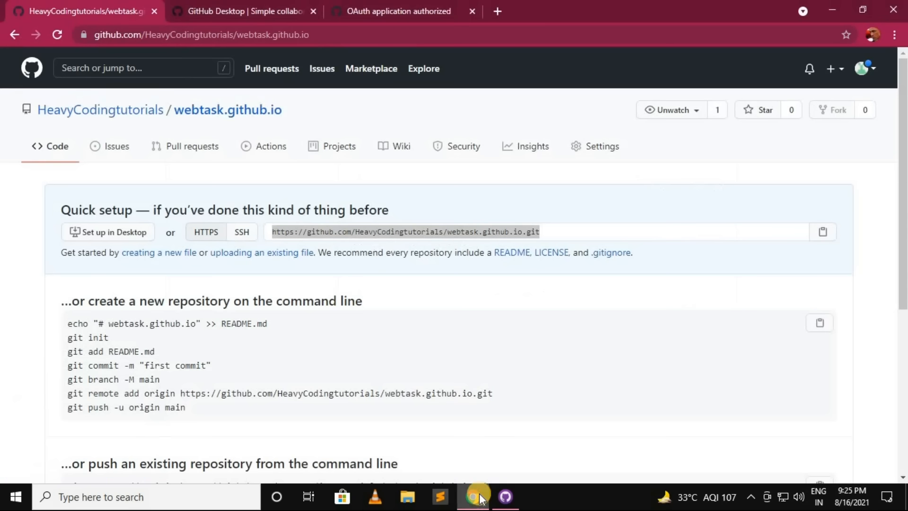
click(61, 151)
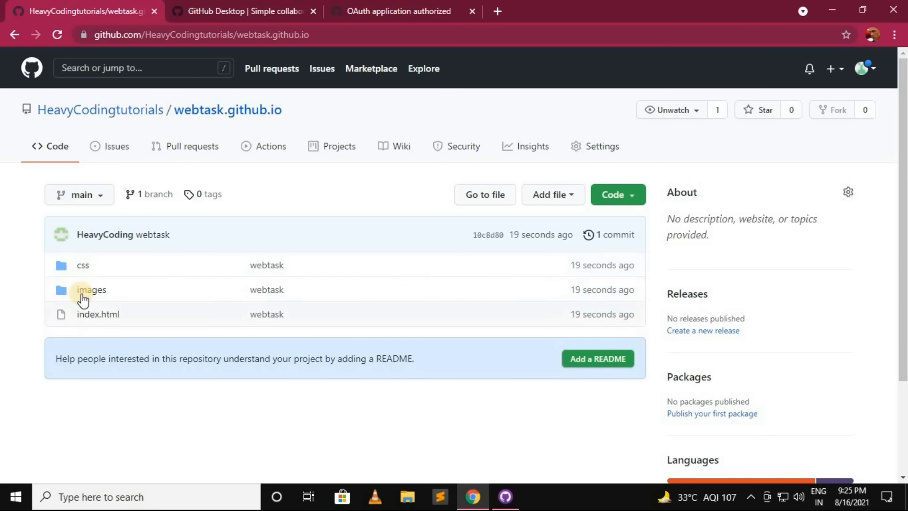
Step: Go to the repository's Pages settings and highlight the Source note that Pages is disabled
click(611, 147)
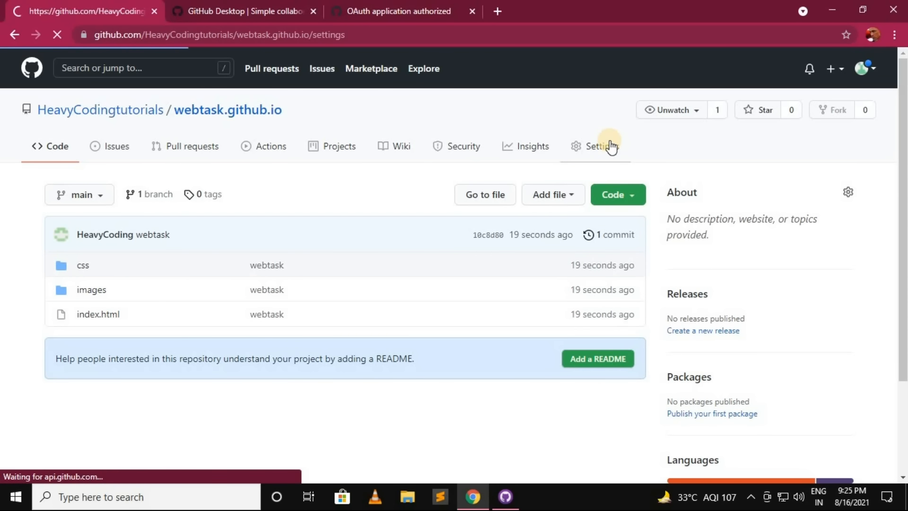
scroll(602, 185, down, 15)
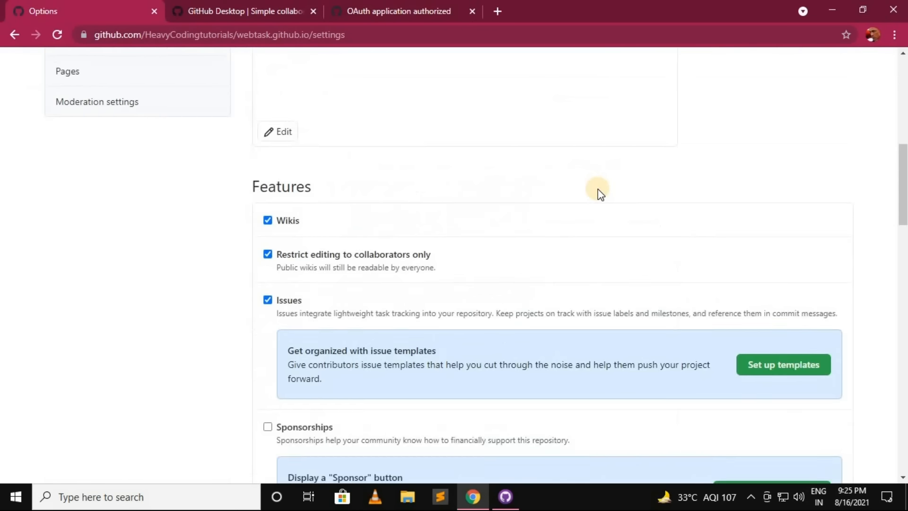
scroll(599, 193, down, 10)
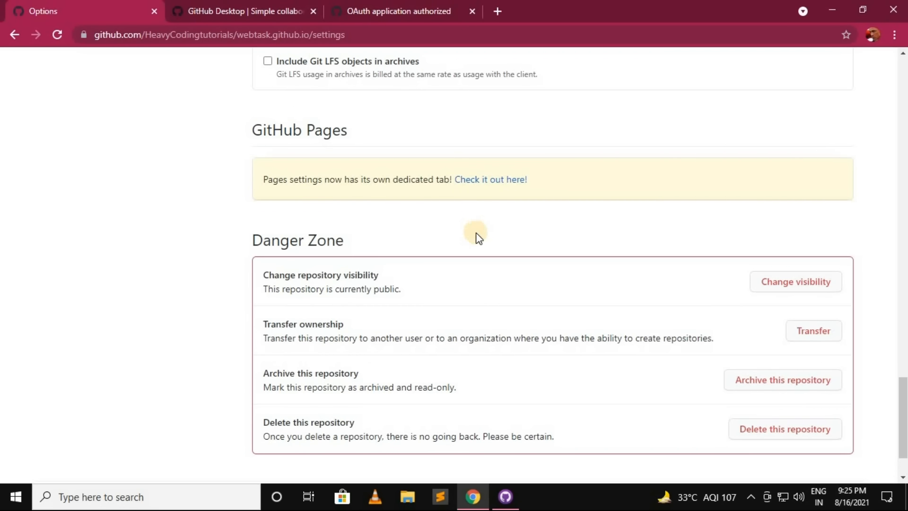
click(483, 184)
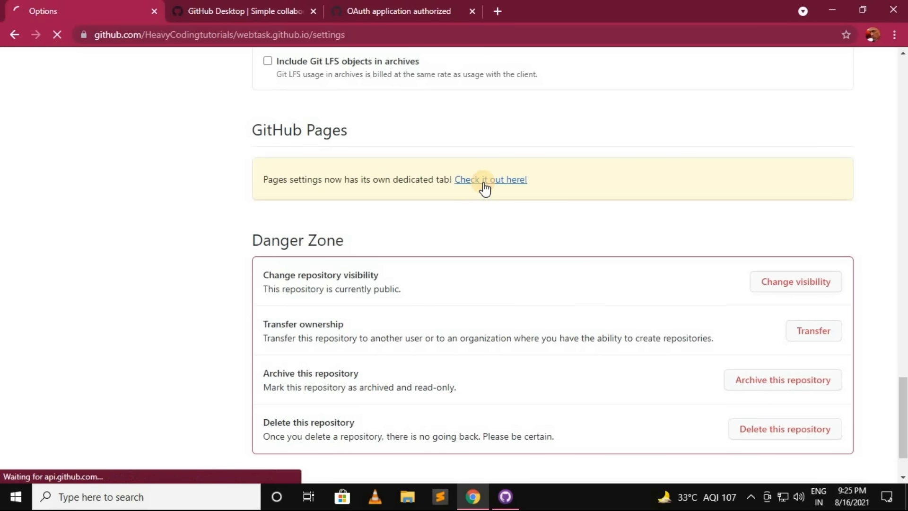
scroll(484, 188, down, 1)
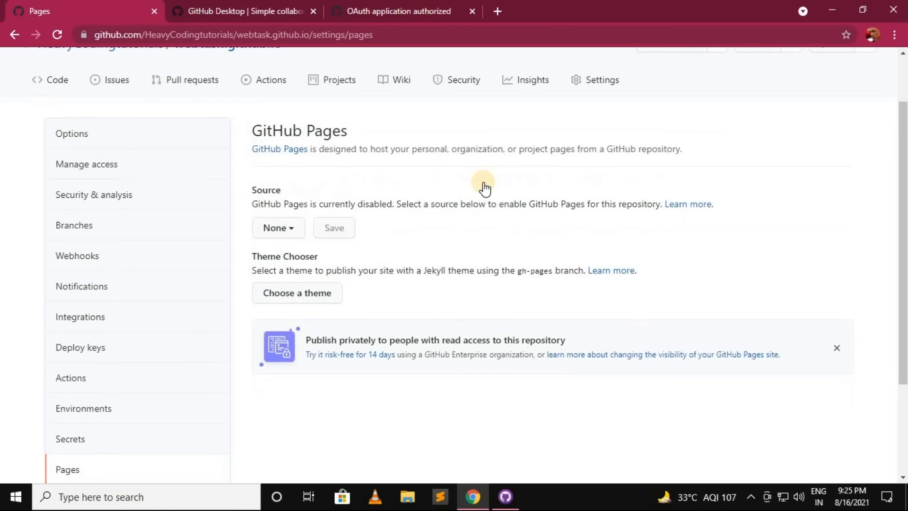
double_click(258, 191)
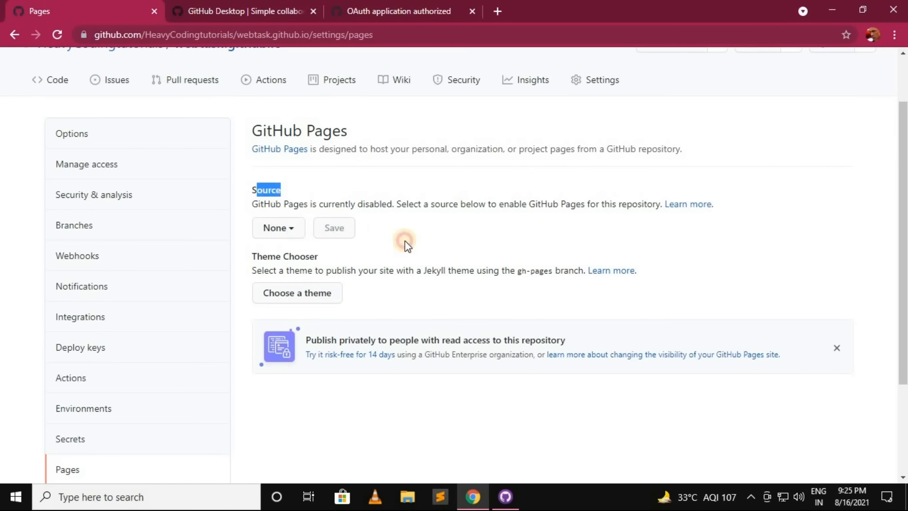
click(256, 205)
drag(254, 205, 370, 214)
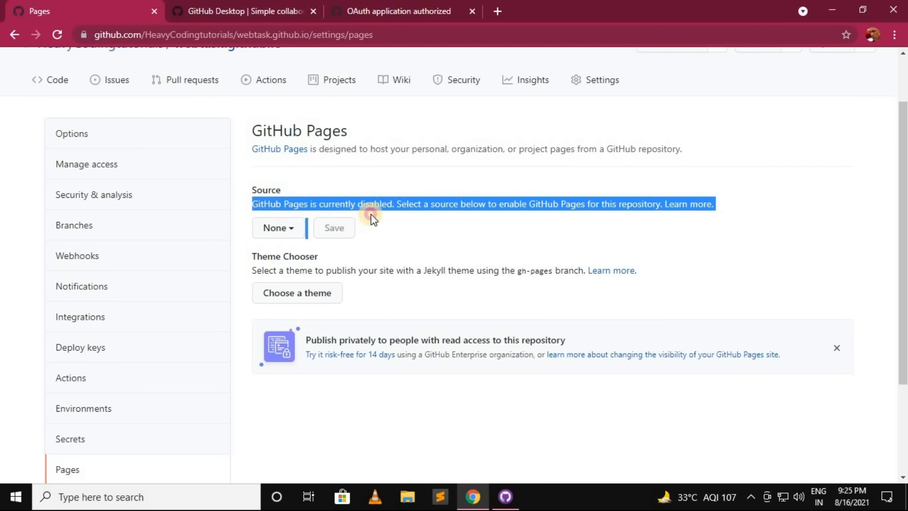
click(448, 232)
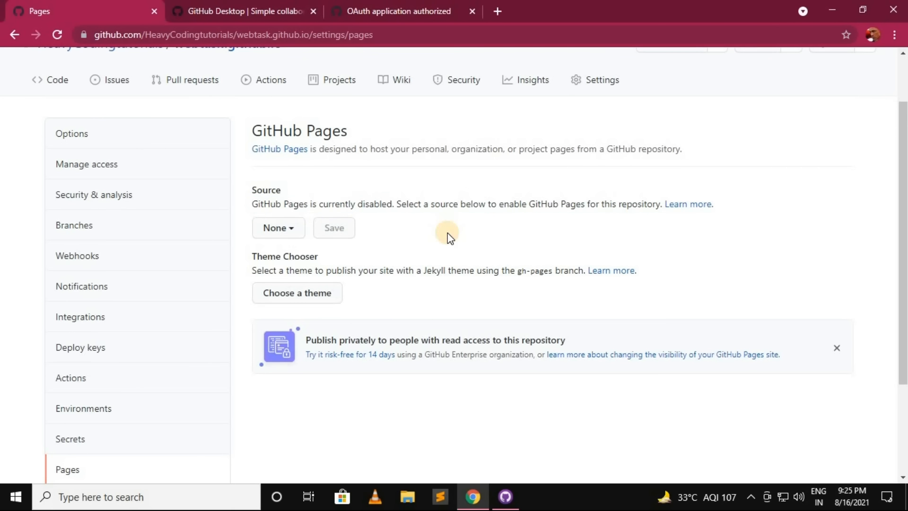
Step: Set the Pages source to the main branch root and save it
click(293, 231)
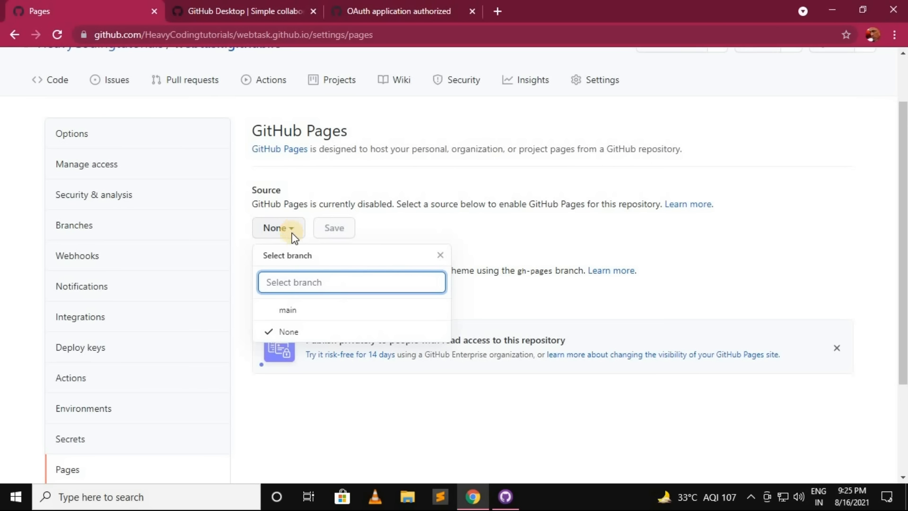
click(295, 310)
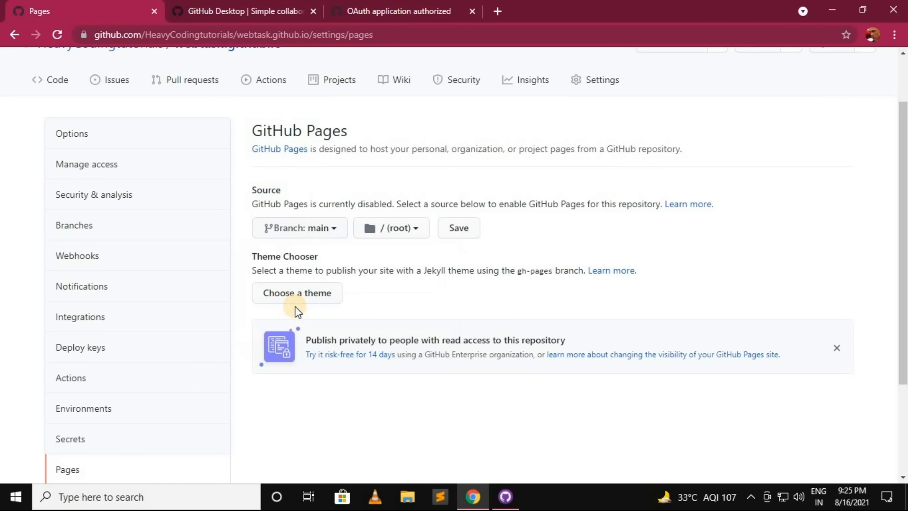
click(452, 231)
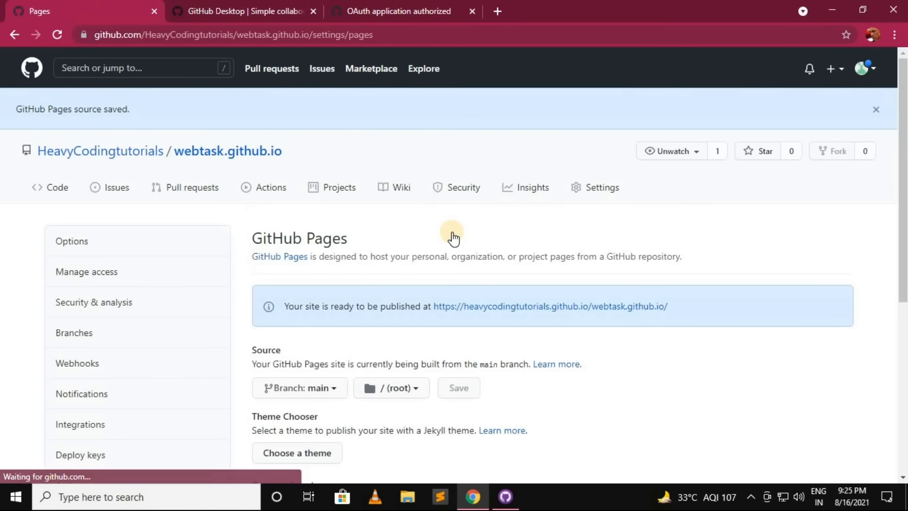
scroll(657, 164, down, 3)
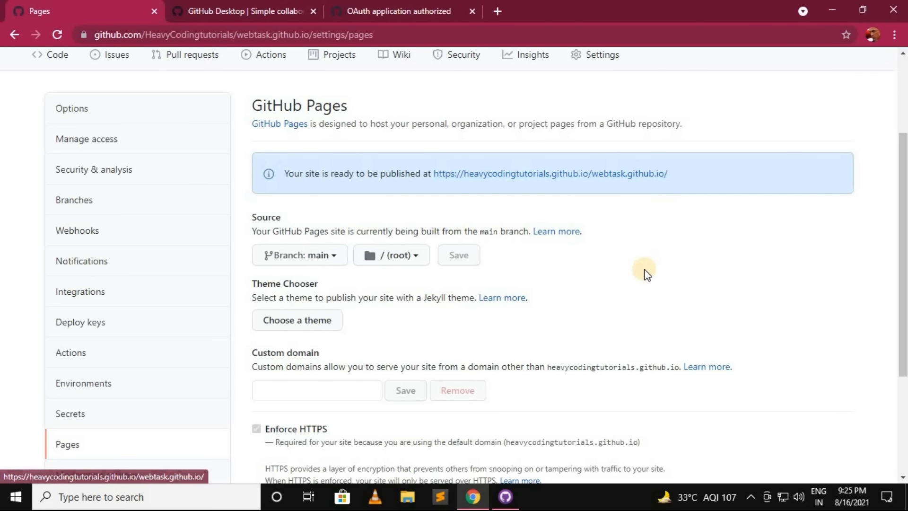
Step: Open the published webtask.github.io site, retrying after a 404 until the ItInfo homepage loads
drag(285, 173, 300, 173)
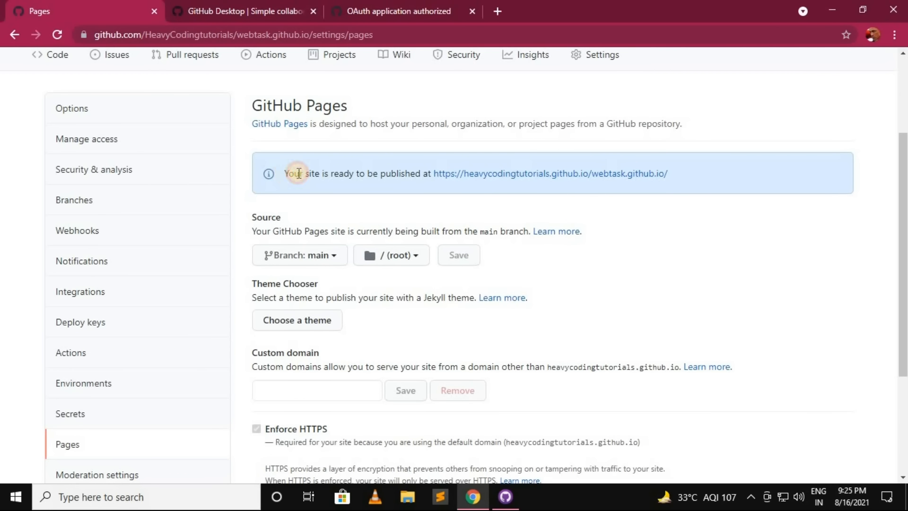
click(384, 208)
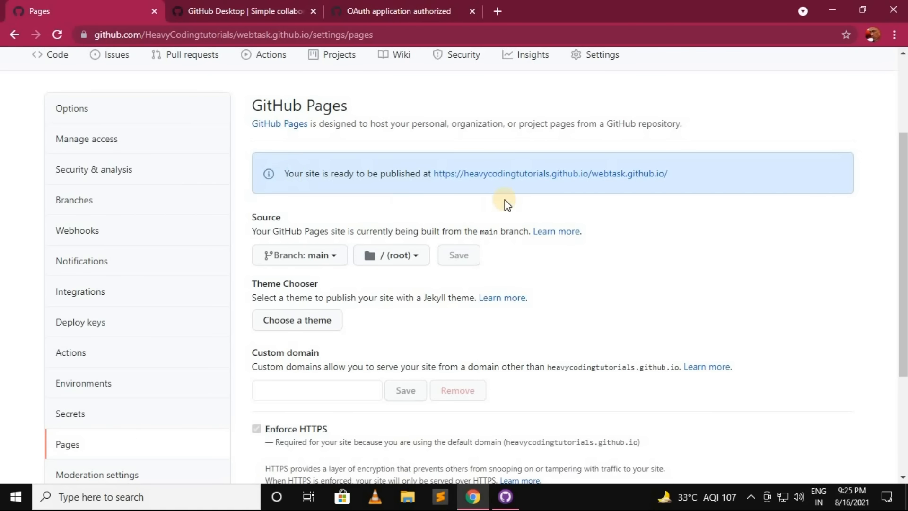
click(564, 176)
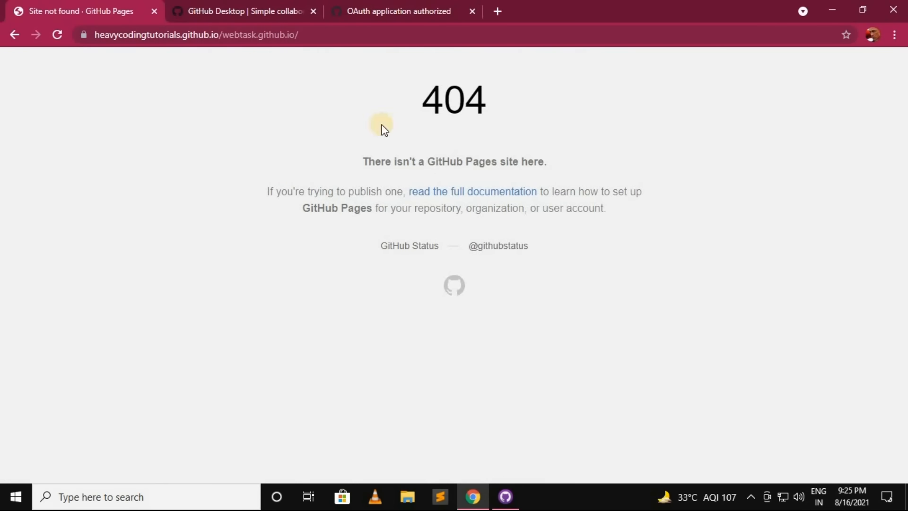
click(15, 36)
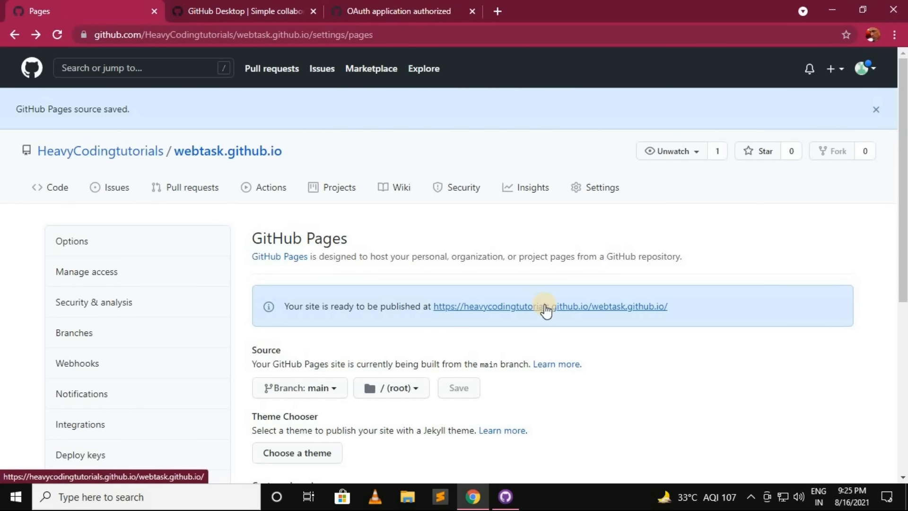
scroll(574, 345, down, 1)
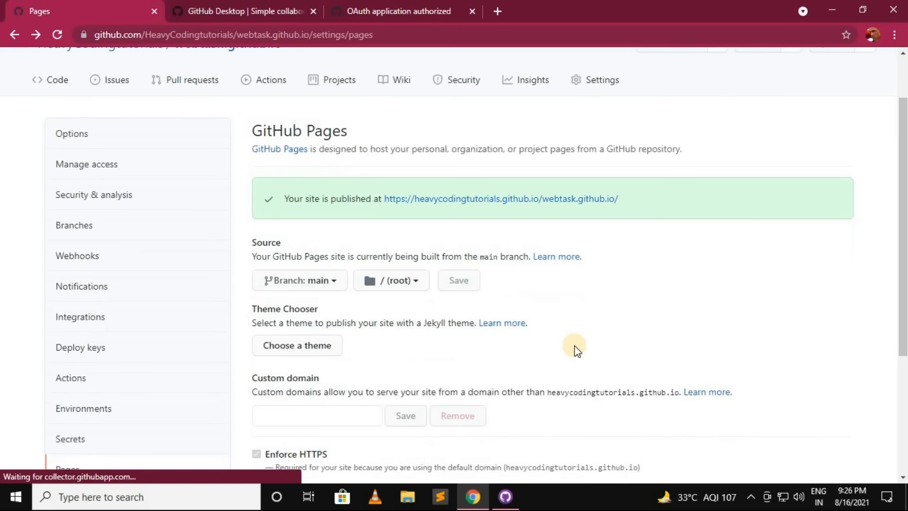
scroll(279, 258, up, 1)
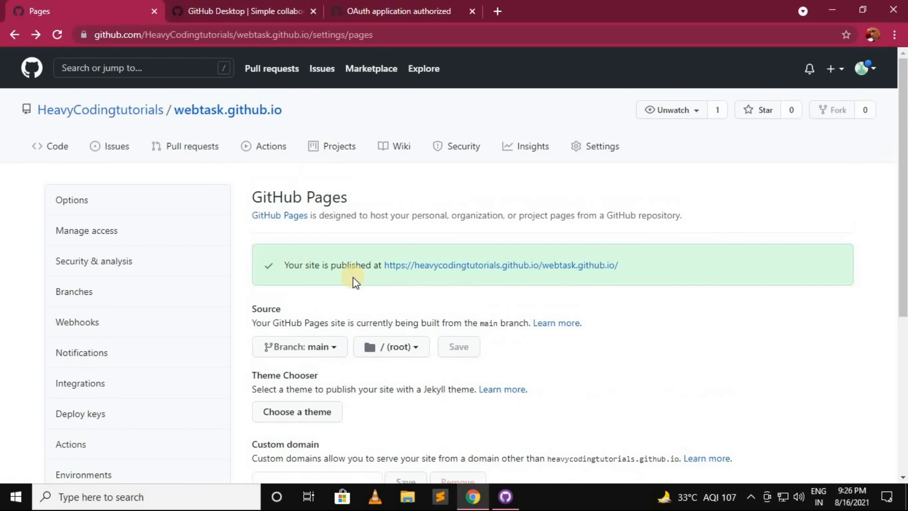
click(482, 266)
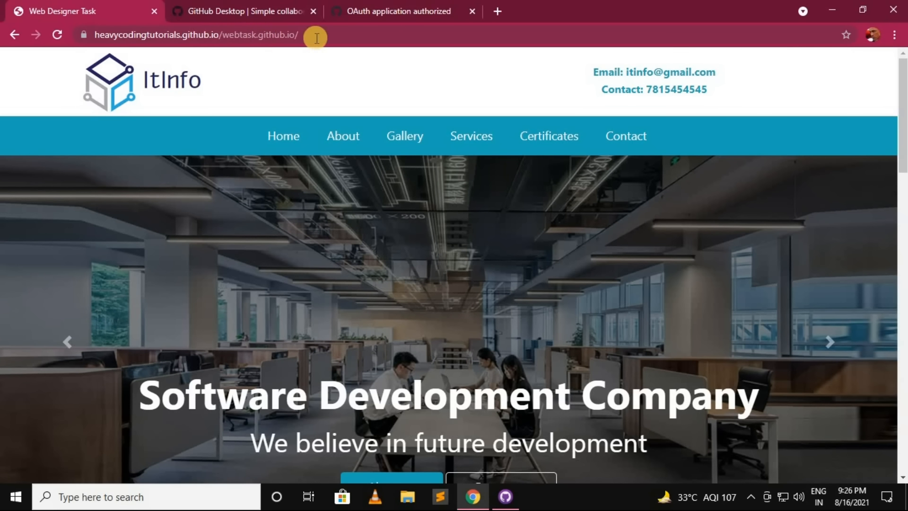
Step: Inspect the live ItInfo site's github.io address and scroll through the page
click(553, 33)
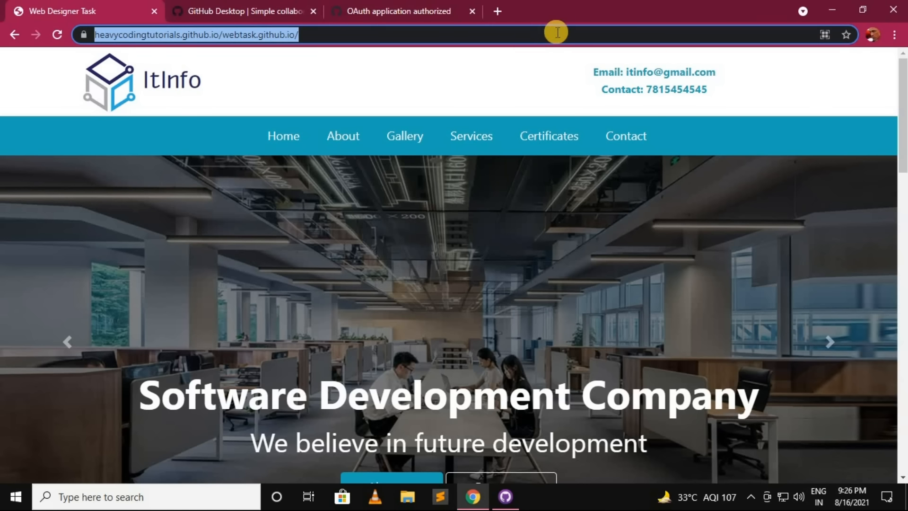
click(308, 233)
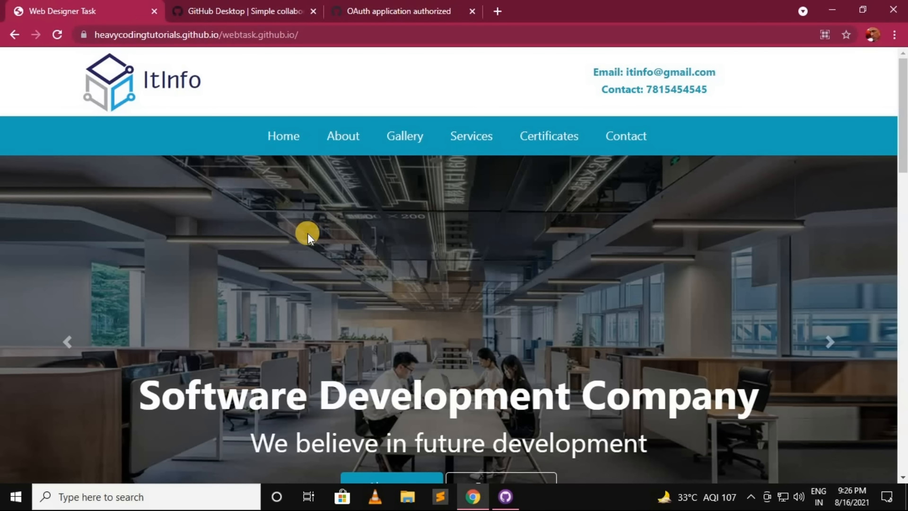
scroll(503, 228, down, 15)
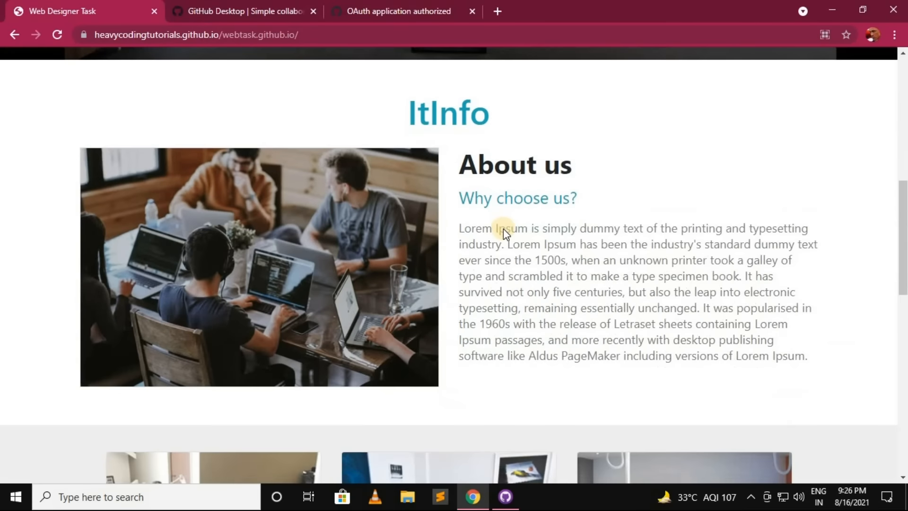
scroll(503, 229, up, 15)
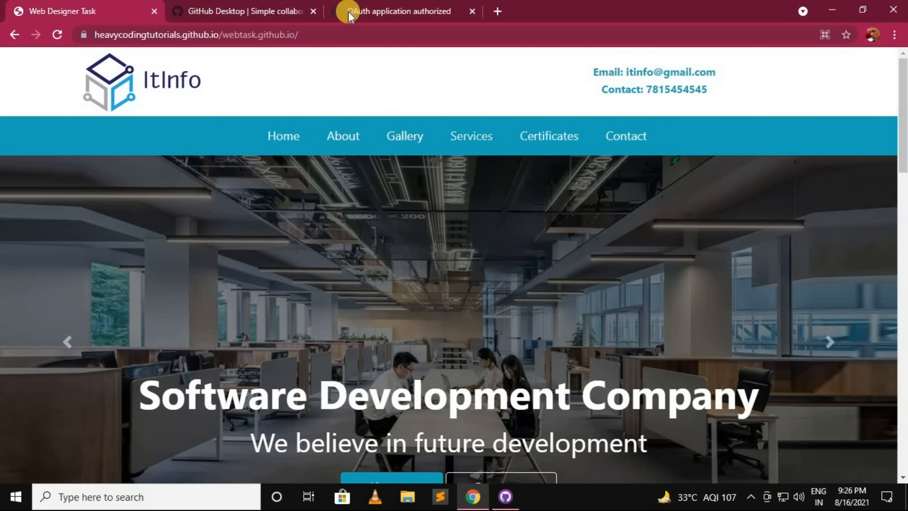
Step: Recheck the site's web address, then go back to the webtask.github.io Pages settings
click(326, 34)
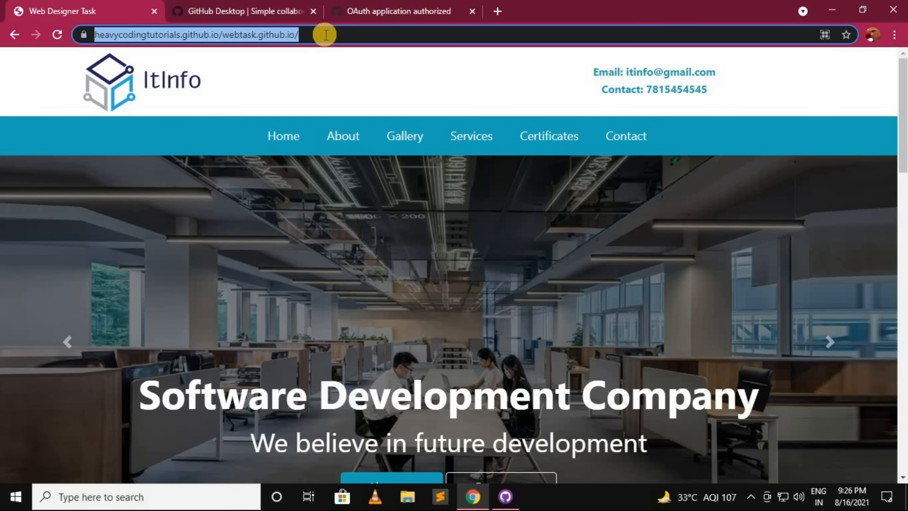
click(231, 116)
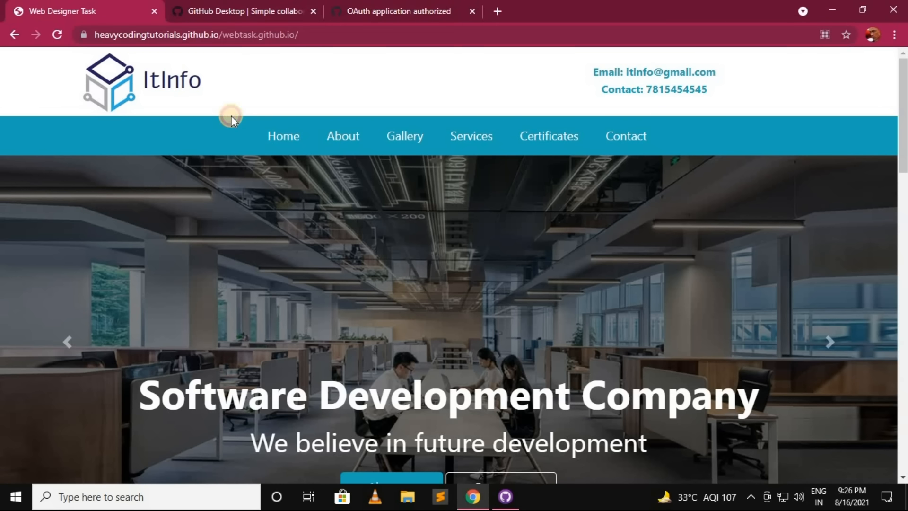
click(240, 34)
click(167, 34)
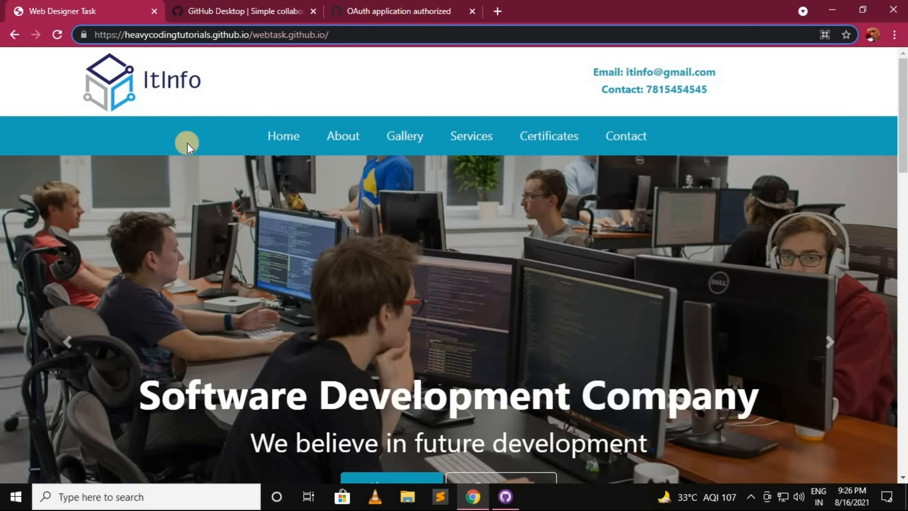
click(15, 34)
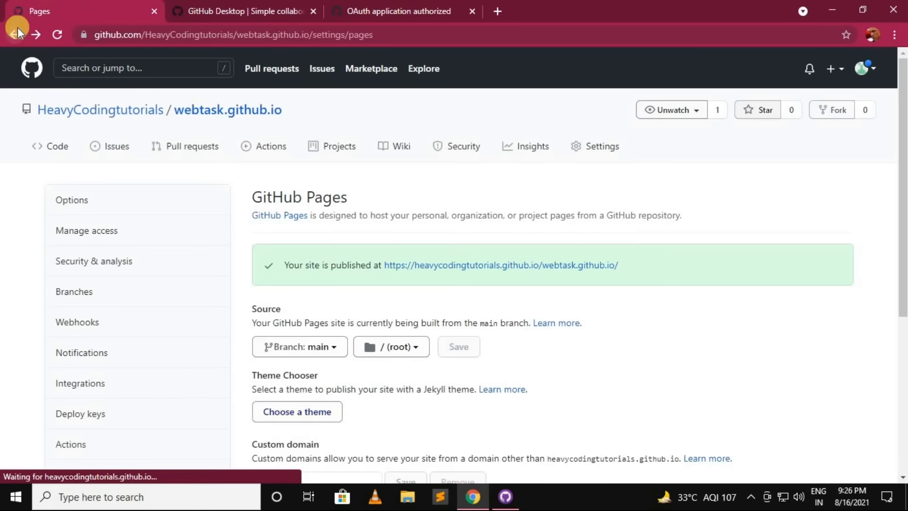
Step: Open the webtask.github.io Code tab showing css, images and index.html, closing the Add file menu unused
scroll(368, 246, down, 2)
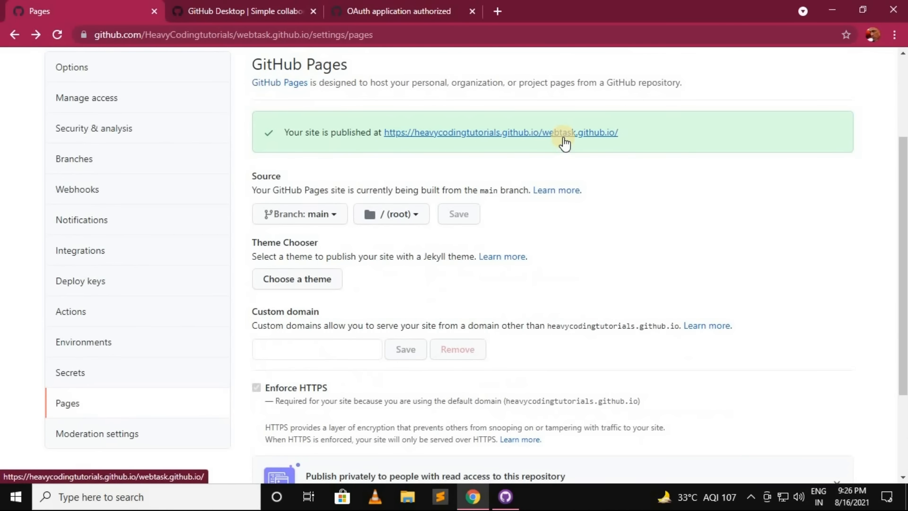
scroll(564, 141, up, 2)
click(58, 147)
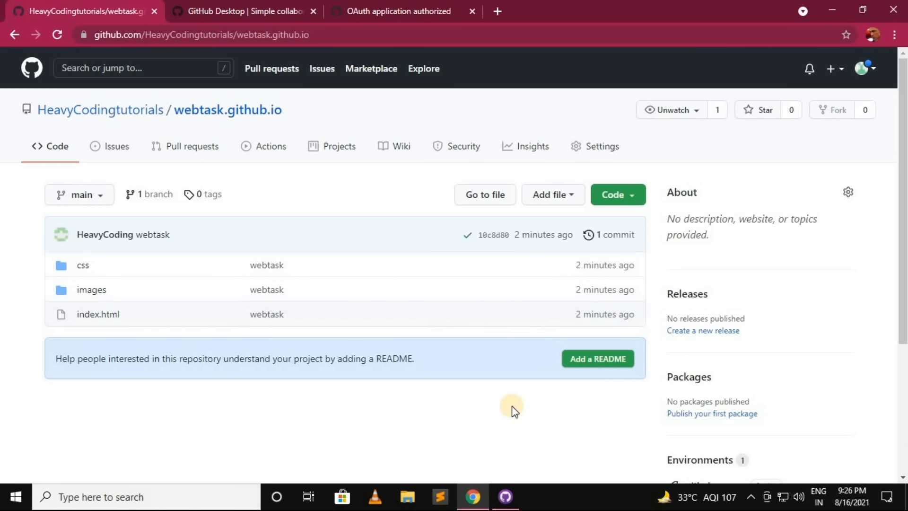
click(534, 198)
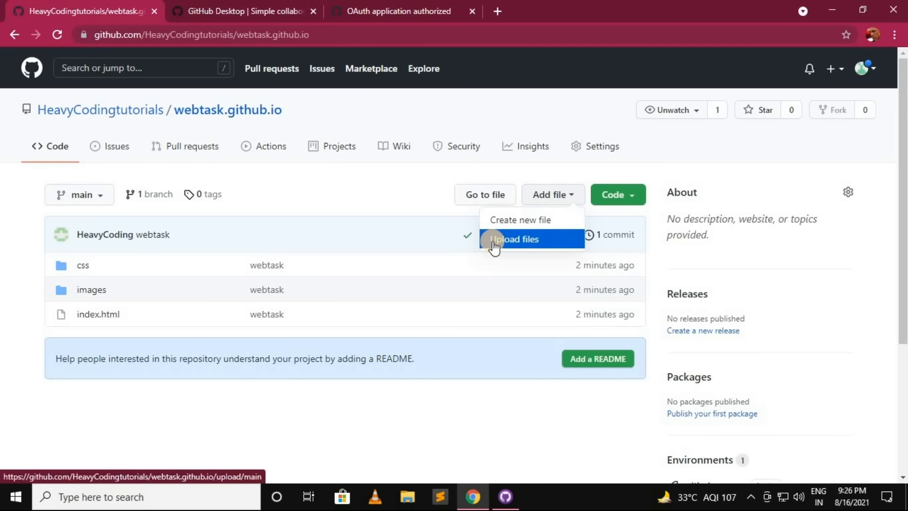
click(439, 408)
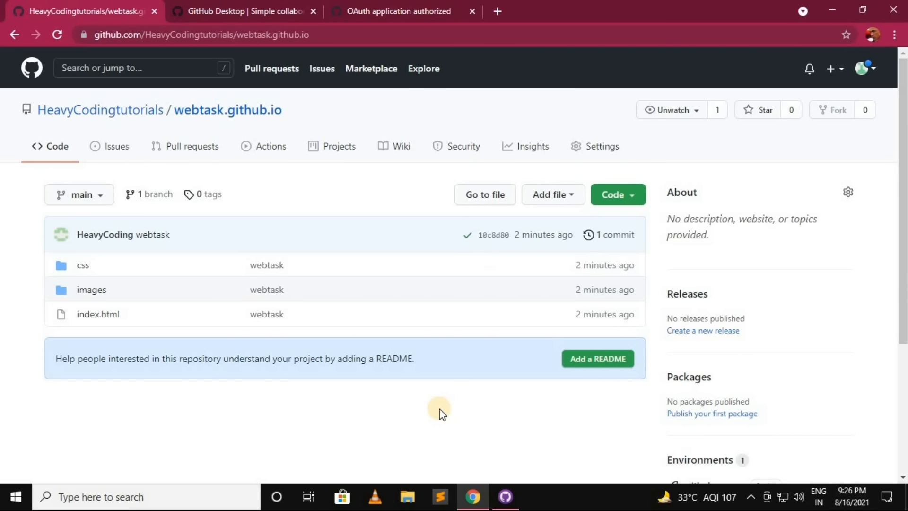